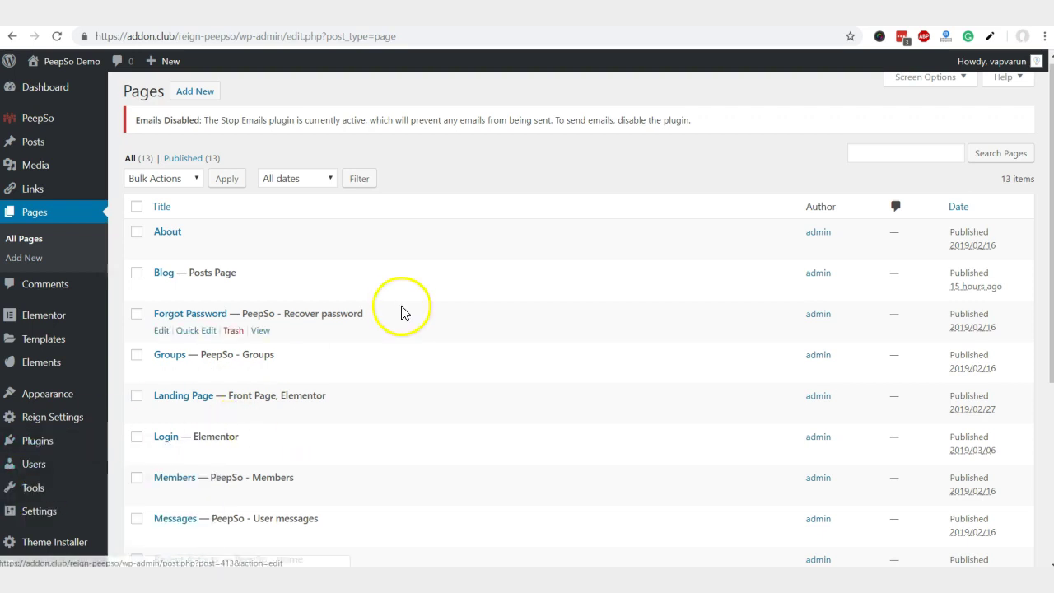
Look through the list of pages and open the Groups page for editing
{"action": "scroll", "coordinate": [401, 296], "scroll_direction": "down", "scroll_amount": 2}
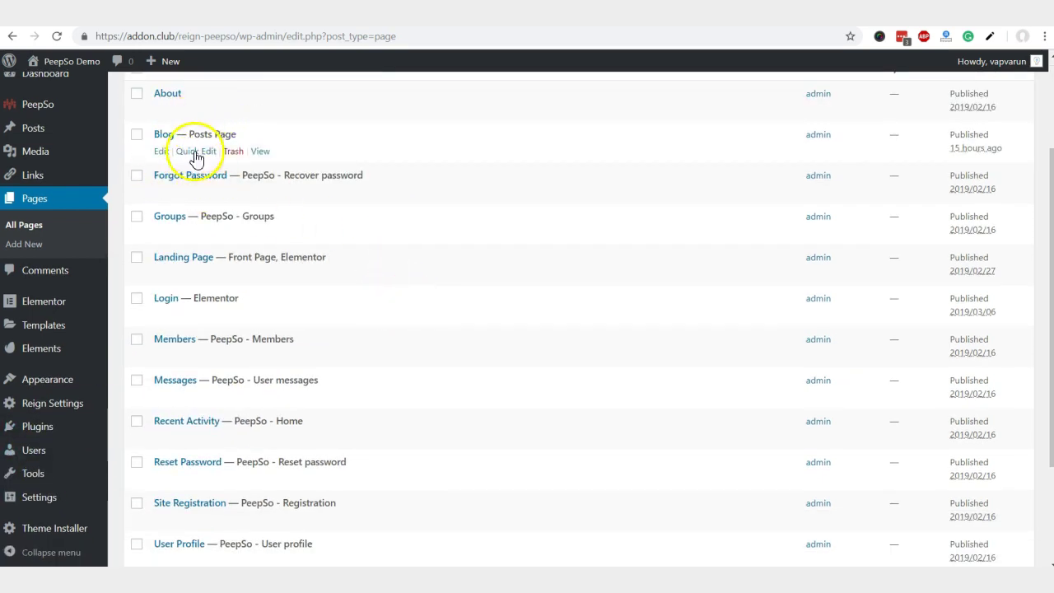
{"action": "scroll", "coordinate": [194, 298], "scroll_direction": "down", "scroll_amount": 2}
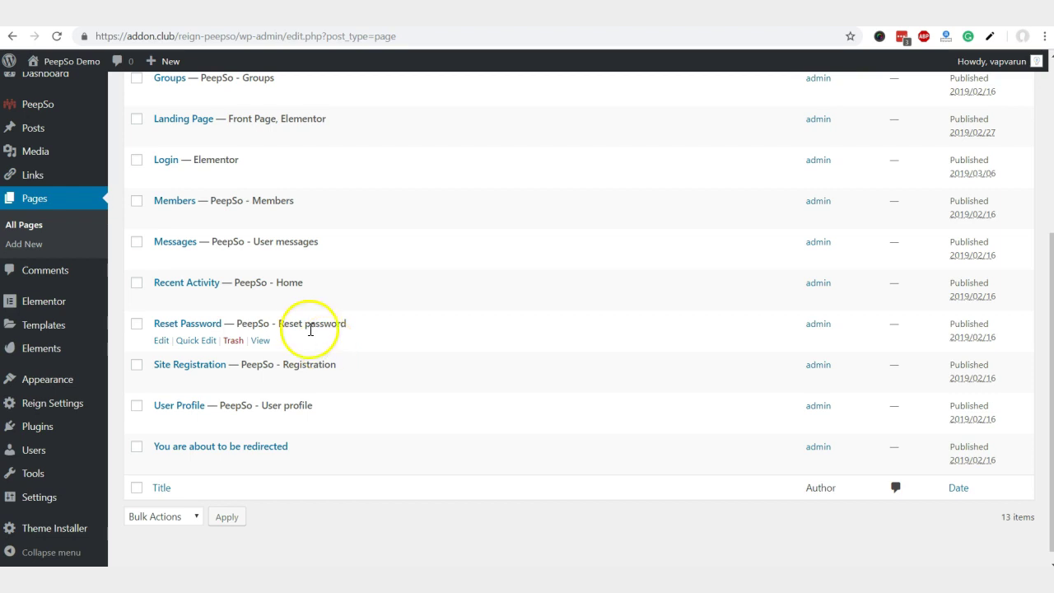
{"action": "scroll", "coordinate": [317, 323], "scroll_direction": "up", "scroll_amount": 3}
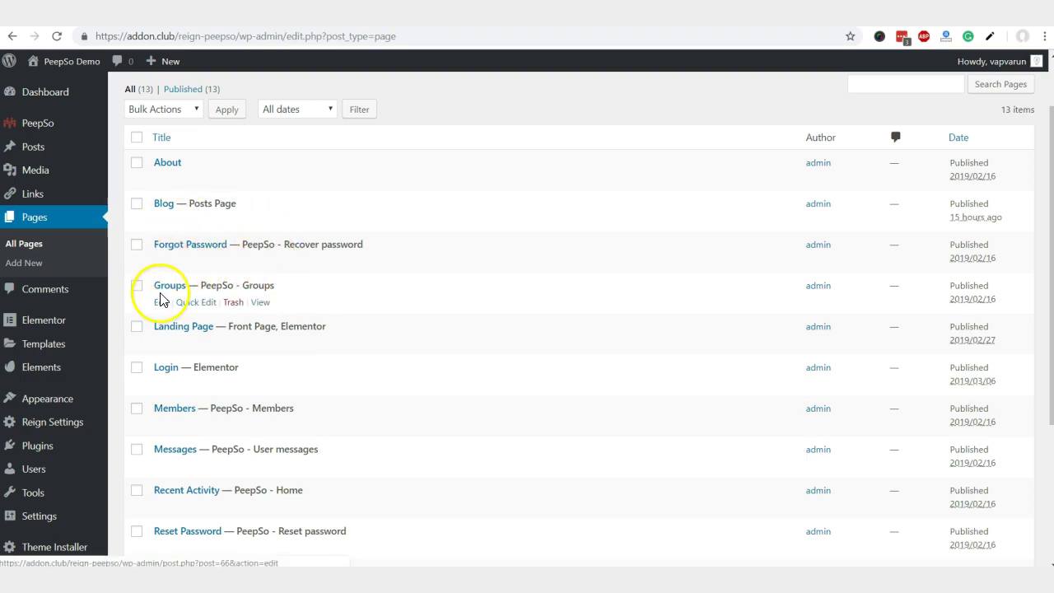
{"action": "left_click", "coordinate": [160, 302]}
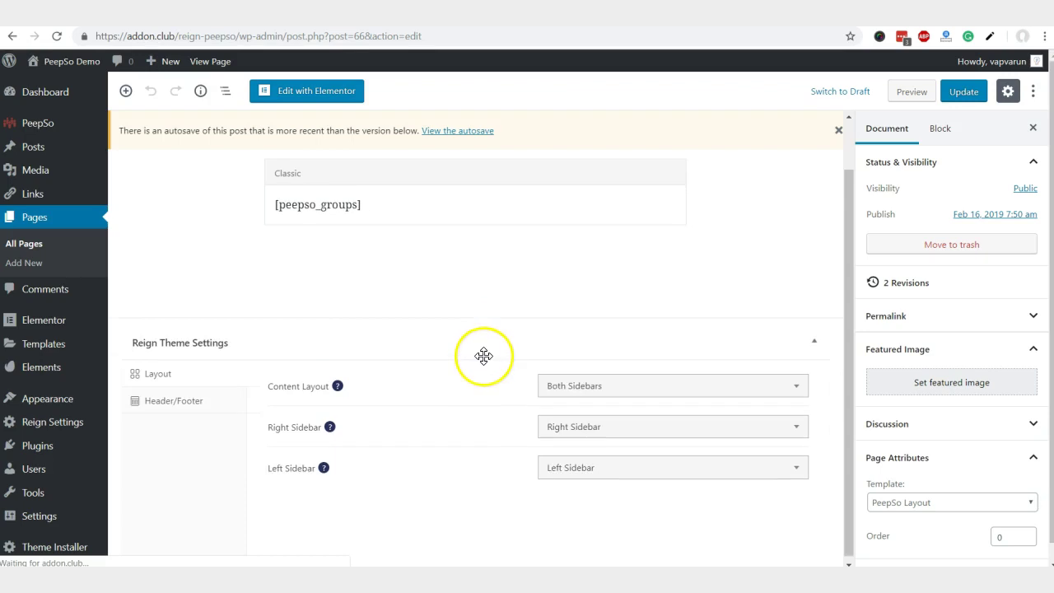
Examine the Groups page's template options, keeping PeepSo Layout, and its content layout and sidebar settings
{"action": "scroll", "coordinate": [919, 469], "scroll_direction": "down", "scroll_amount": 2}
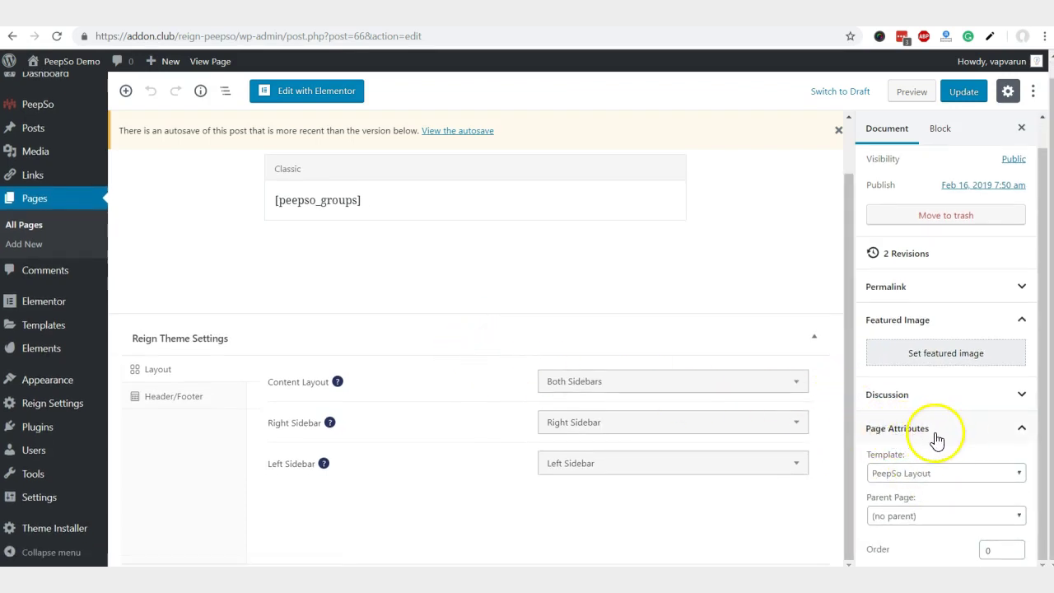
{"action": "left_click", "coordinate": [921, 474]}
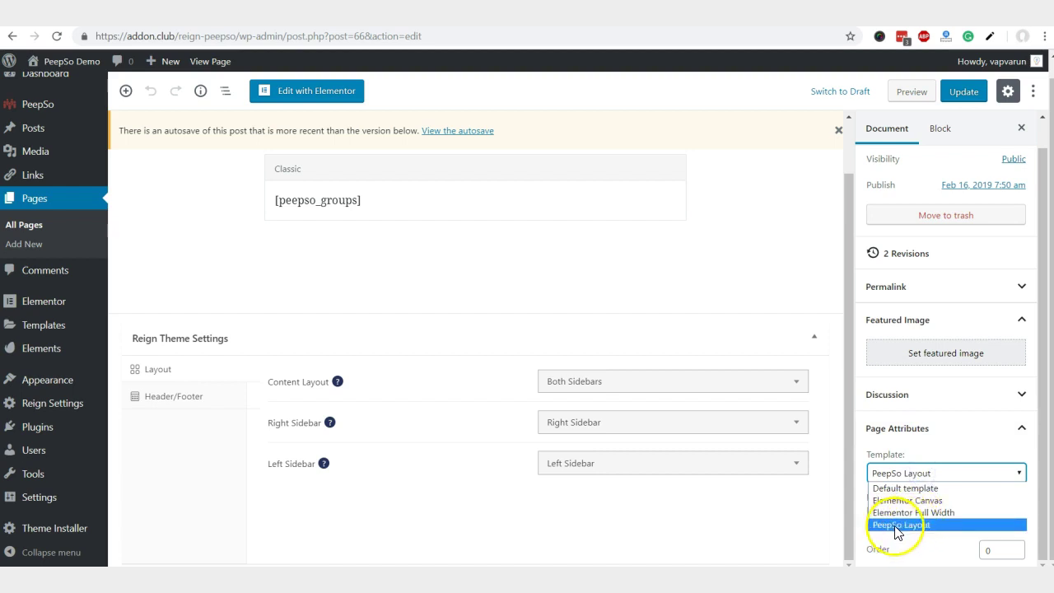
{"action": "left_click", "coordinate": [788, 518]}
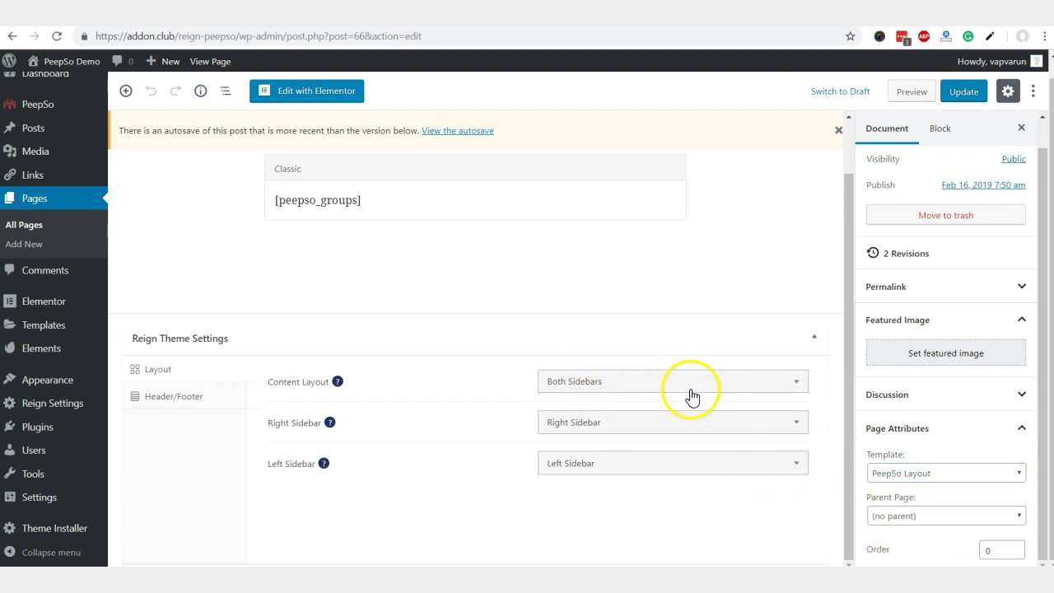
{"action": "left_click", "coordinate": [598, 431]}
{"action": "left_click", "coordinate": [597, 428]}
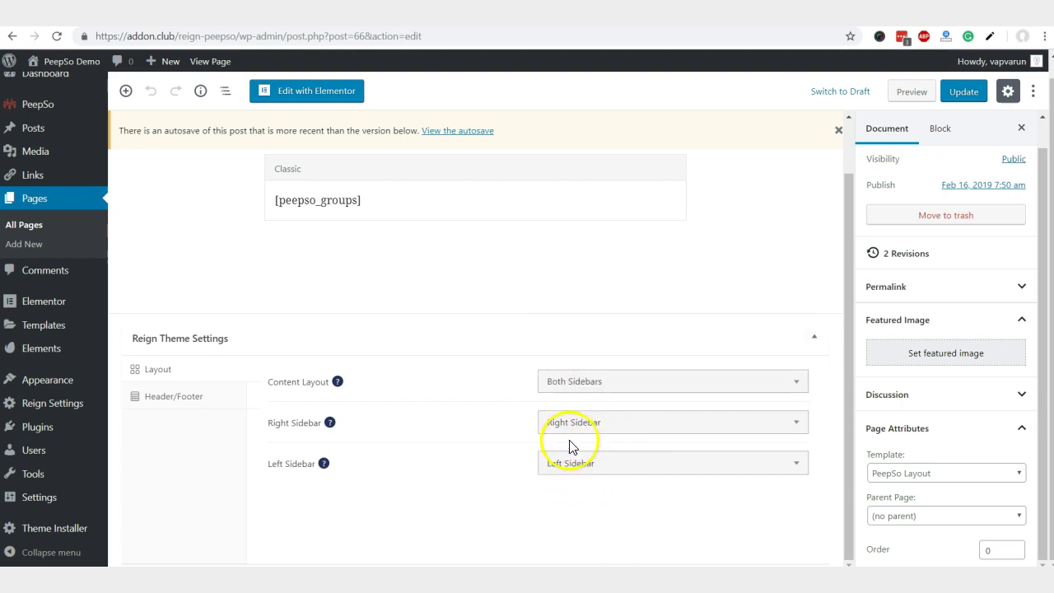
{"action": "scroll", "coordinate": [342, 325], "scroll_direction": "up", "scroll_amount": 1}
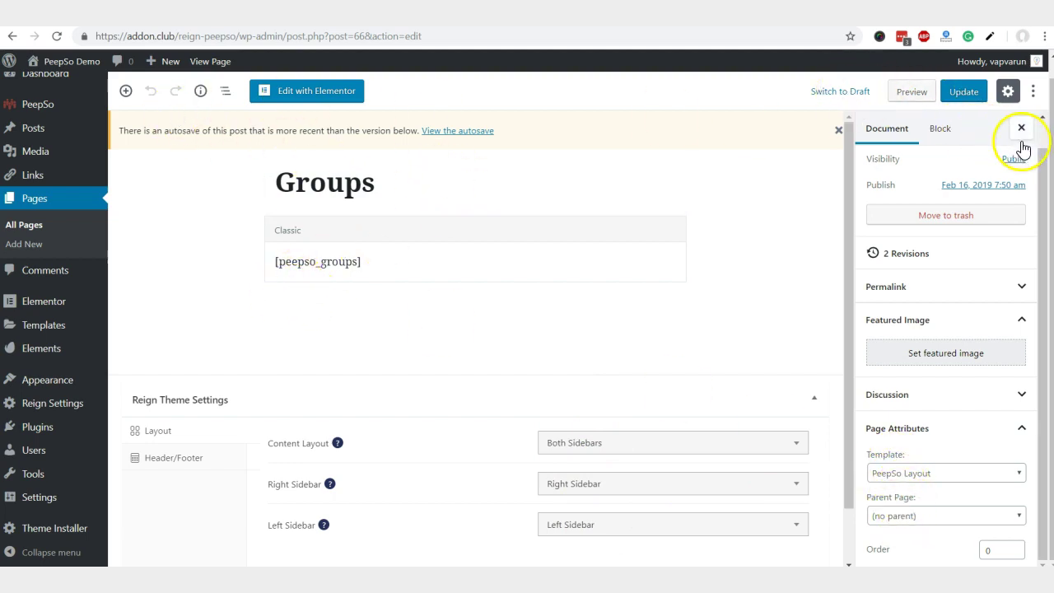
View the live Groups page and examine its left and right sidebar content
{"action": "scroll", "coordinate": [971, 189], "scroll_direction": "up", "scroll_amount": 1}
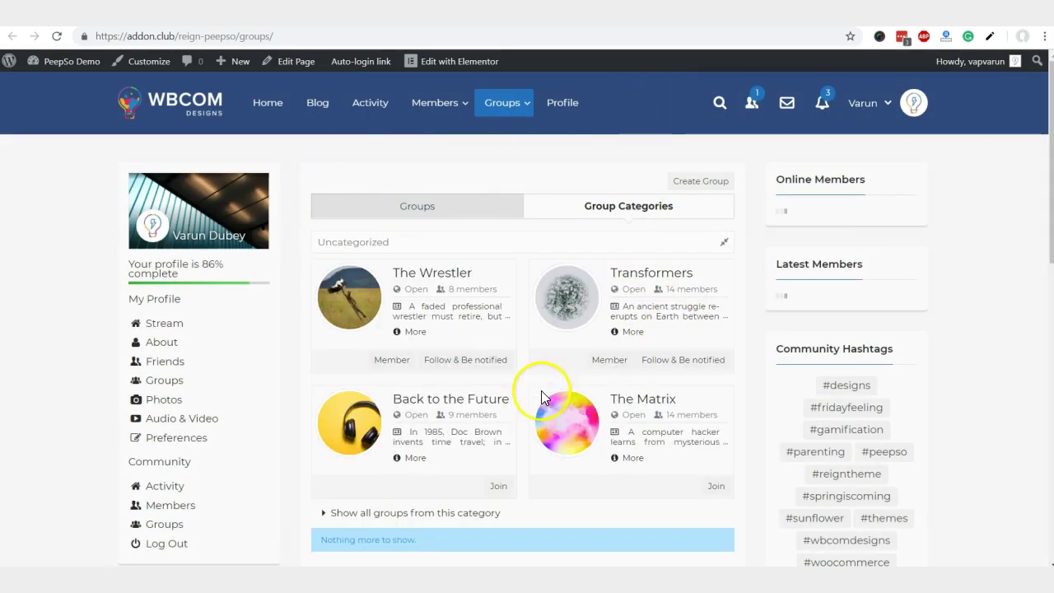
{"action": "scroll", "coordinate": [211, 404], "scroll_direction": "down", "scroll_amount": 3}
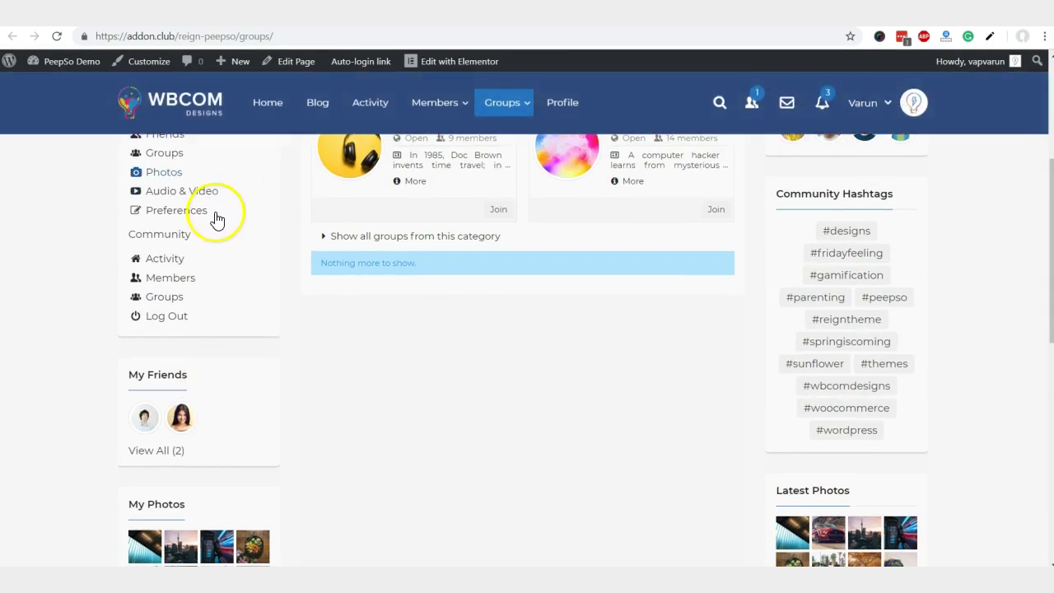
{"action": "scroll", "coordinate": [212, 378], "scroll_direction": "up", "scroll_amount": 3}
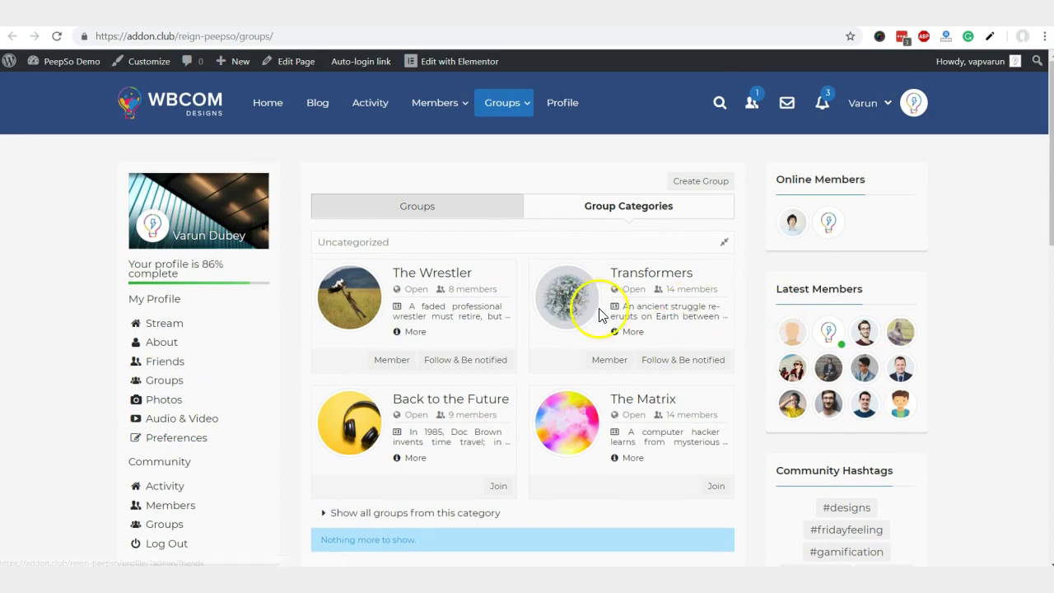
{"action": "scroll", "coordinate": [587, 317], "scroll_direction": "down", "scroll_amount": 3}
{"action": "scroll", "coordinate": [587, 317], "scroll_direction": "up", "scroll_amount": 3}
Open the site's Widgets management screen in a new browser tab
{"action": "mouse_move", "coordinate": [66, 61]}
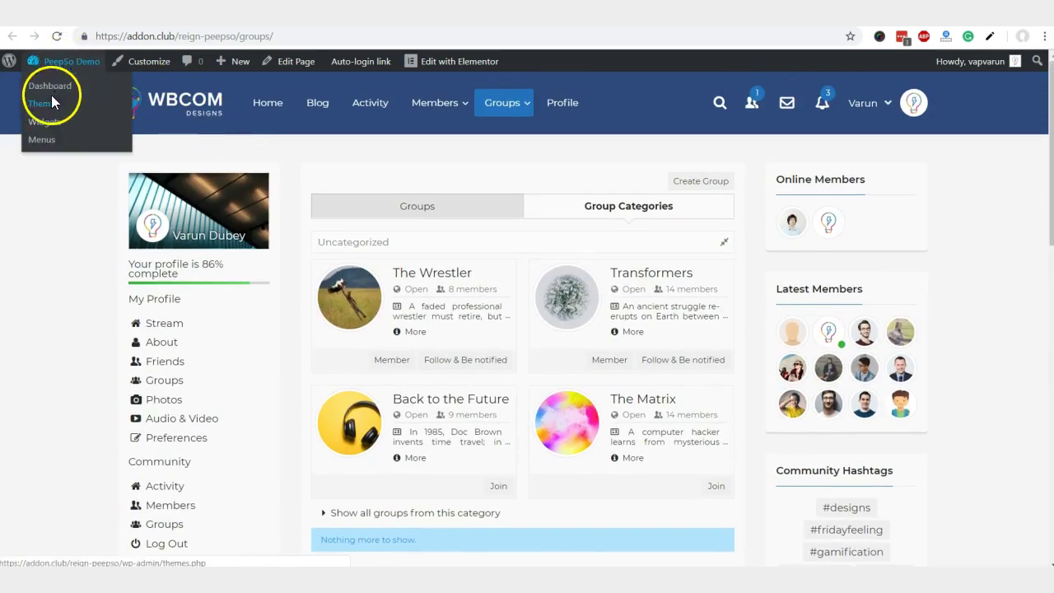
{"action": "right_click", "coordinate": [46, 128]}
{"action": "left_click", "coordinate": [46, 125]}
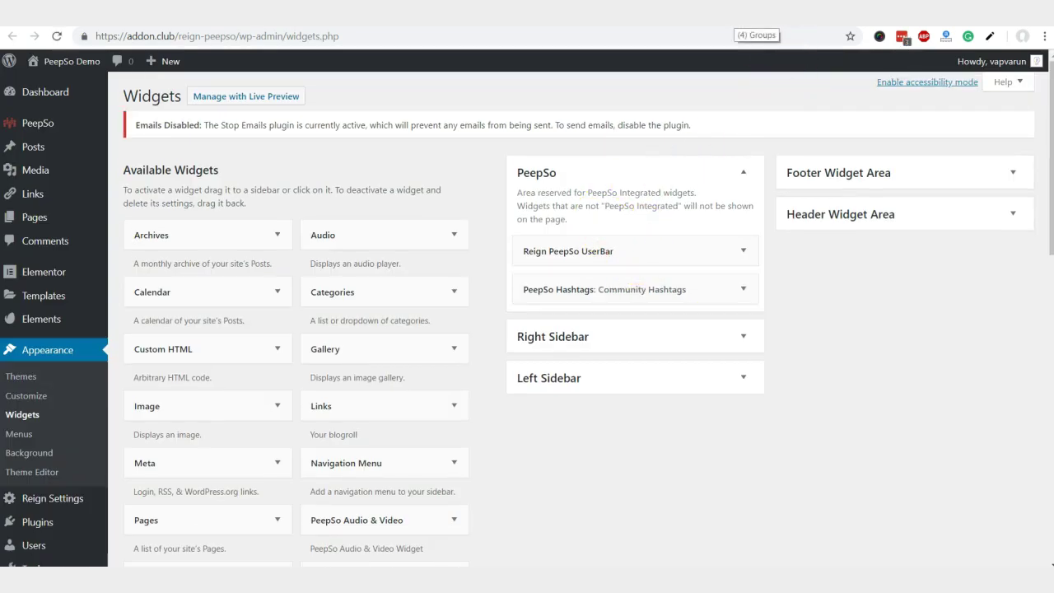
{"action": "left_click", "coordinate": [741, 12]}
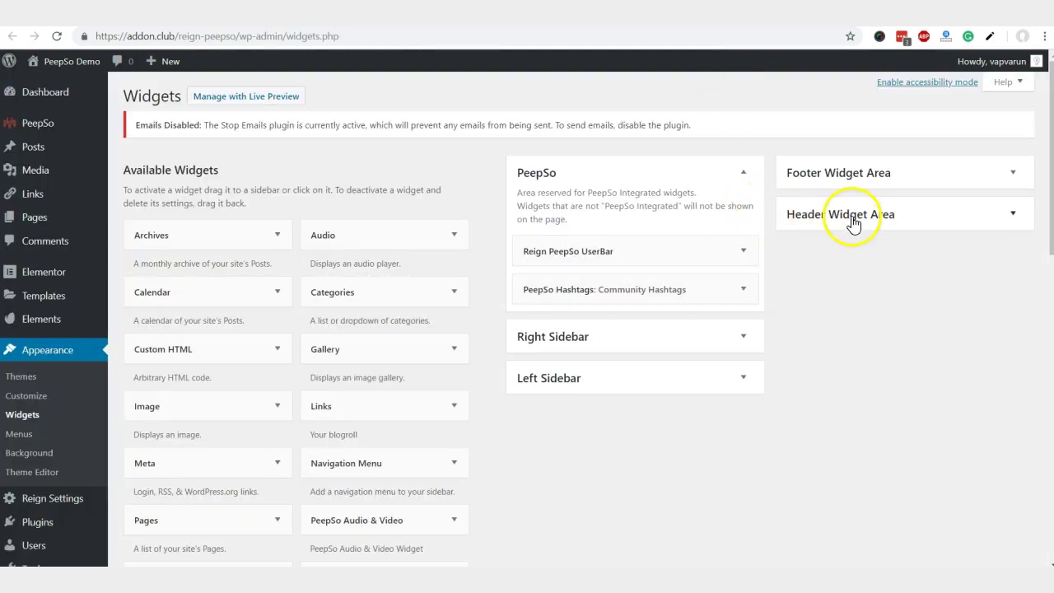
Expand the Header Widget Area, inspect its Reign PeepSo UserBar widget, and look through the available widgets
{"action": "left_click", "coordinate": [851, 224]}
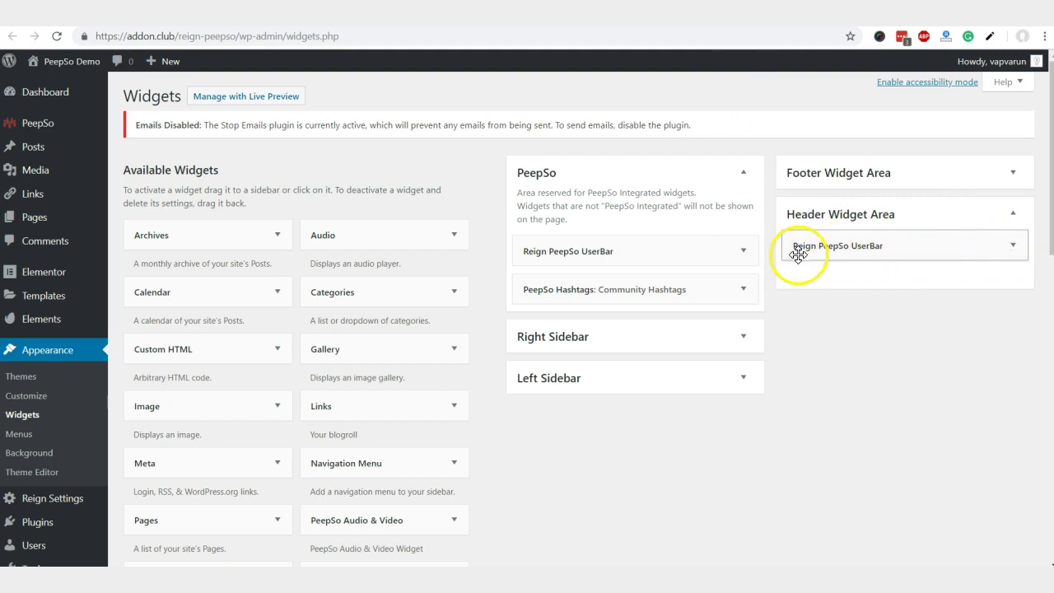
{"action": "left_click", "coordinate": [1014, 250]}
{"action": "left_click", "coordinate": [1014, 250]}
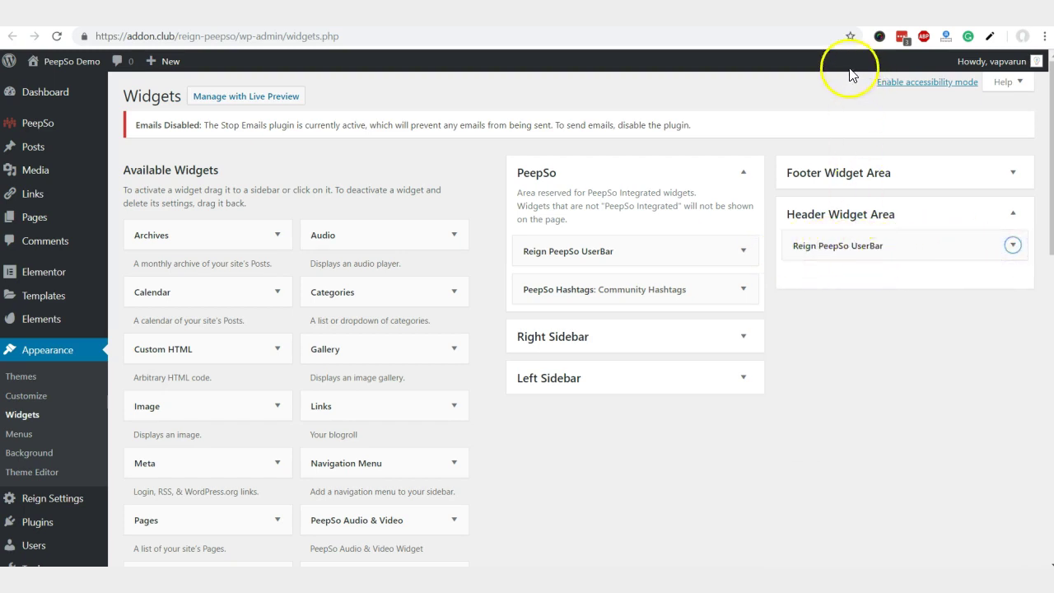
{"action": "scroll", "coordinate": [447, 310], "scroll_direction": "down", "scroll_amount": 7}
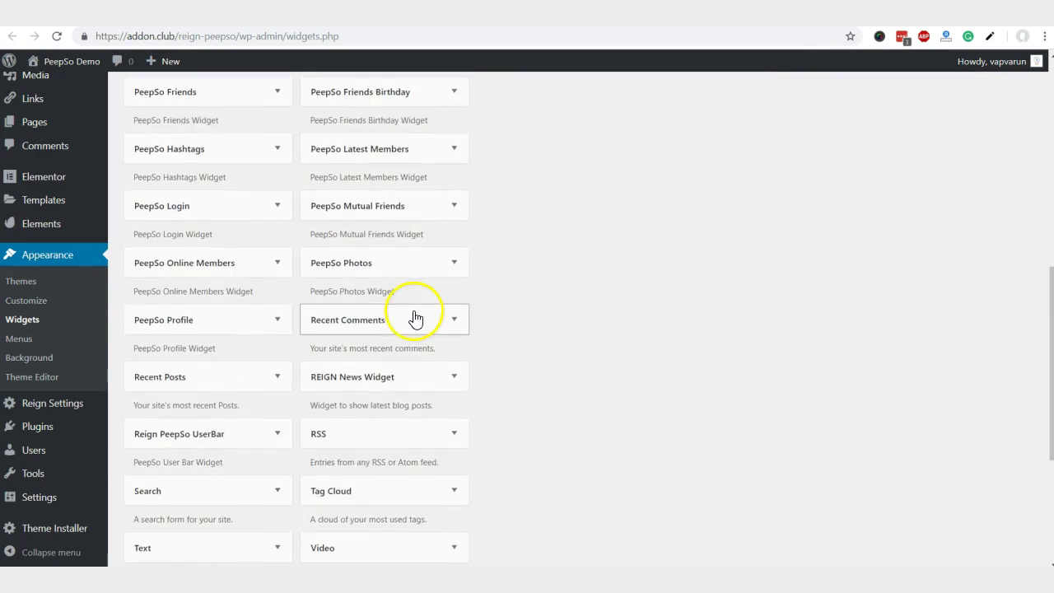
{"action": "scroll", "coordinate": [416, 318], "scroll_direction": "down", "scroll_amount": 4}
{"action": "scroll", "coordinate": [414, 244], "scroll_direction": "up", "scroll_amount": 15}
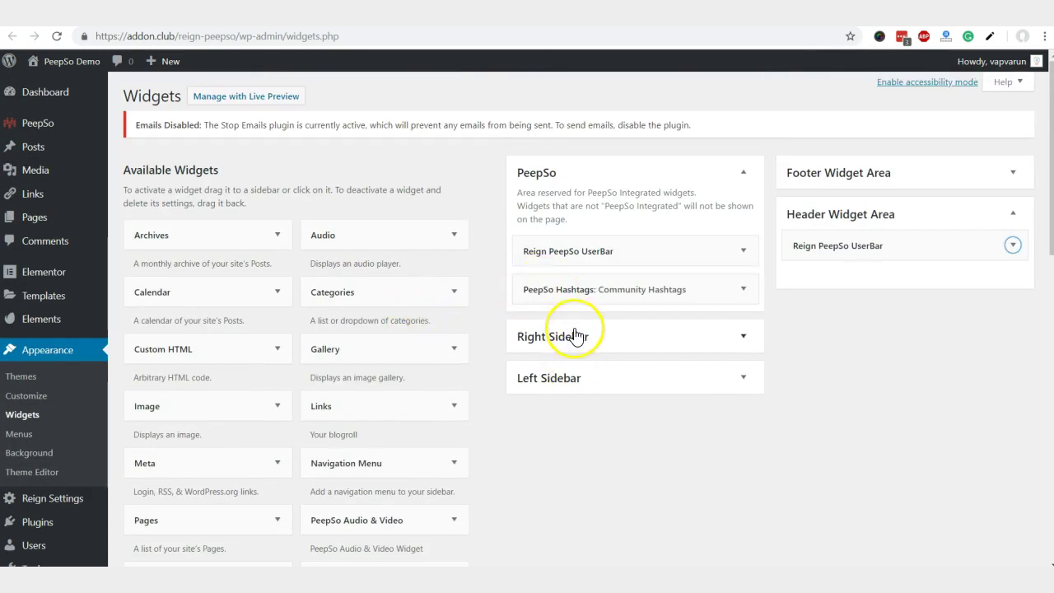
Expand the Right Sidebar and Left Sidebar widget areas to examine the widgets assigned to them
{"action": "left_click", "coordinate": [567, 337]}
{"action": "scroll", "coordinate": [557, 366], "scroll_direction": "down", "scroll_amount": 3}
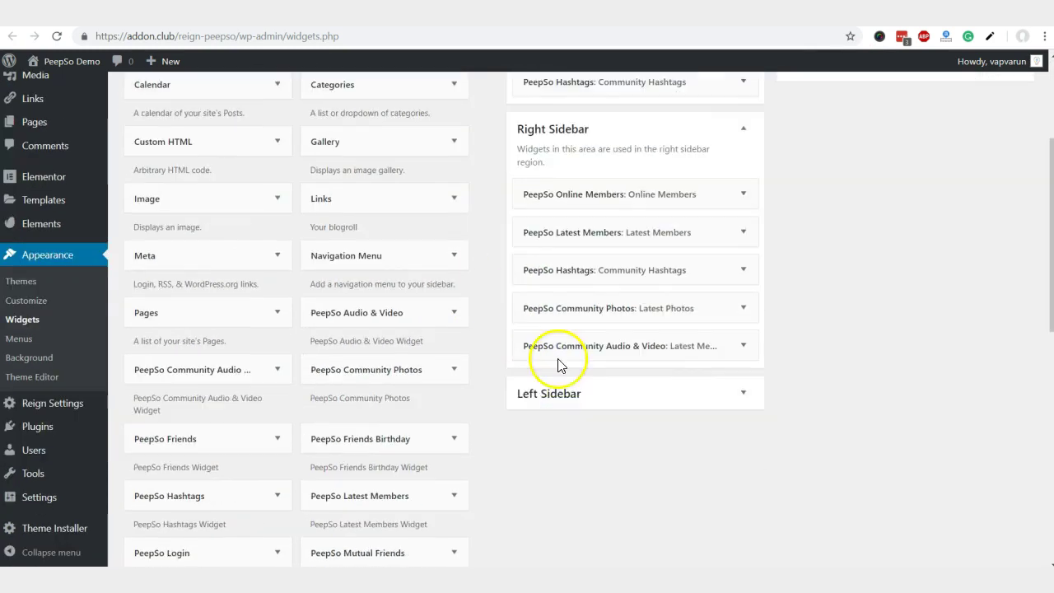
{"action": "left_click", "coordinate": [549, 394]}
{"action": "scroll", "coordinate": [607, 364], "scroll_direction": "down", "scroll_amount": 3}
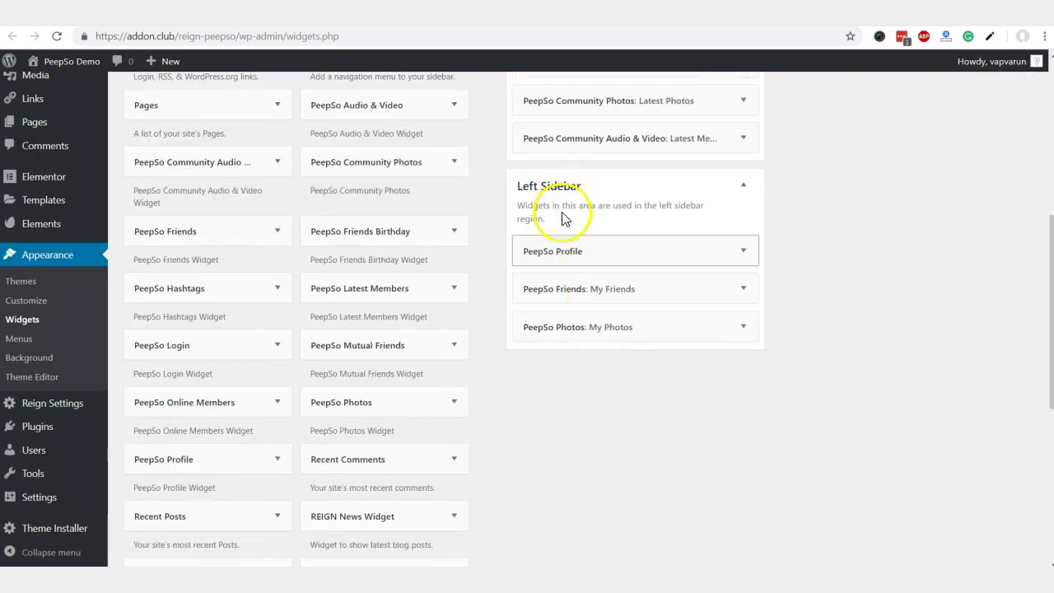
{"action": "scroll", "coordinate": [543, 280], "scroll_direction": "up", "scroll_amount": 4}
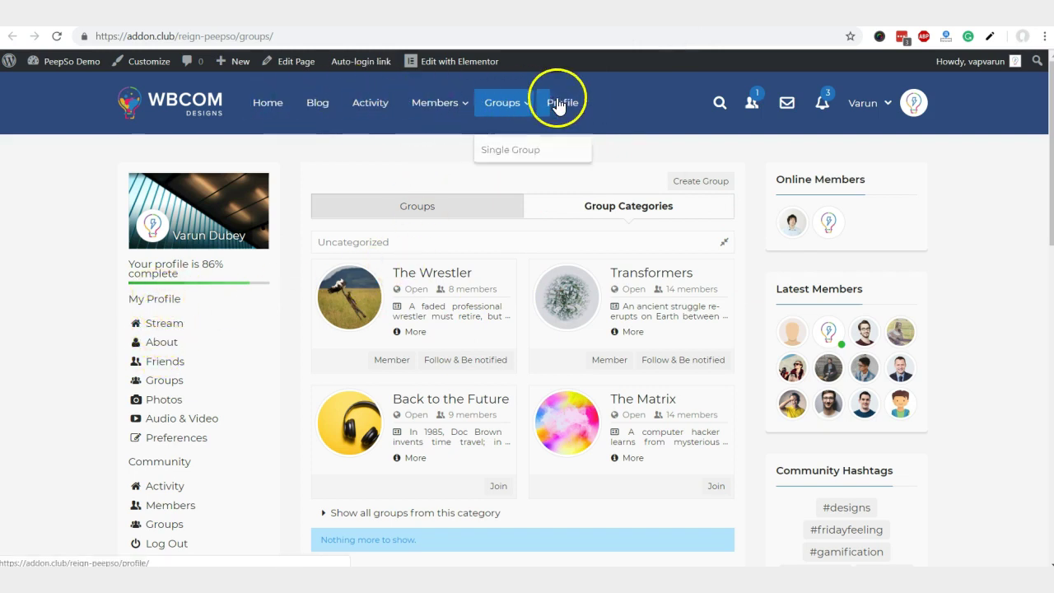
Open the Profile page on the live site and look over its layout
{"action": "left_click", "coordinate": [512, 153]}
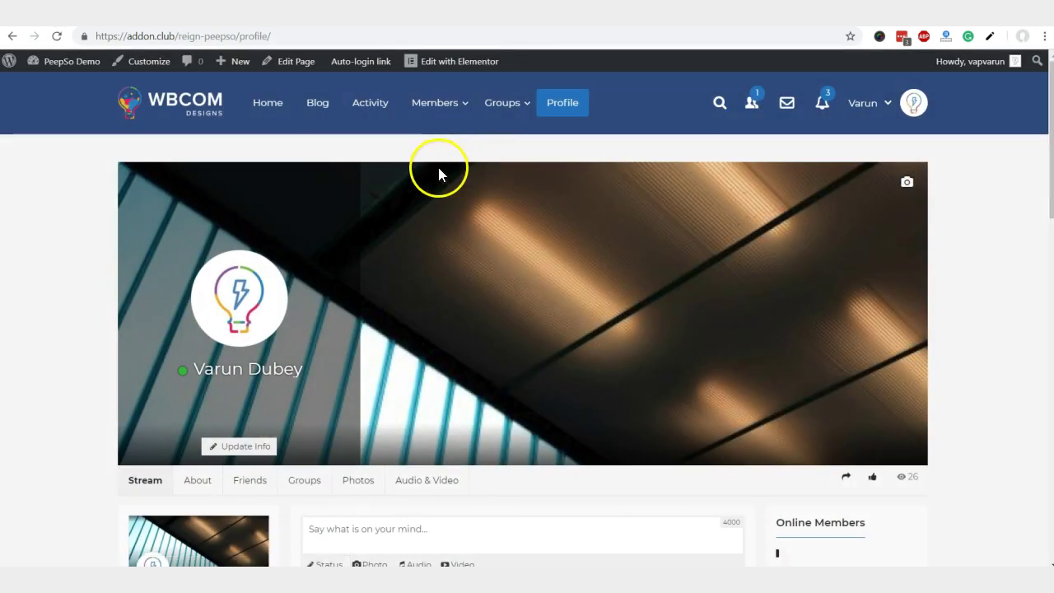
{"action": "scroll", "coordinate": [437, 169], "scroll_direction": "down", "scroll_amount": 3}
{"action": "scroll", "coordinate": [423, 200], "scroll_direction": "up", "scroll_amount": 3}
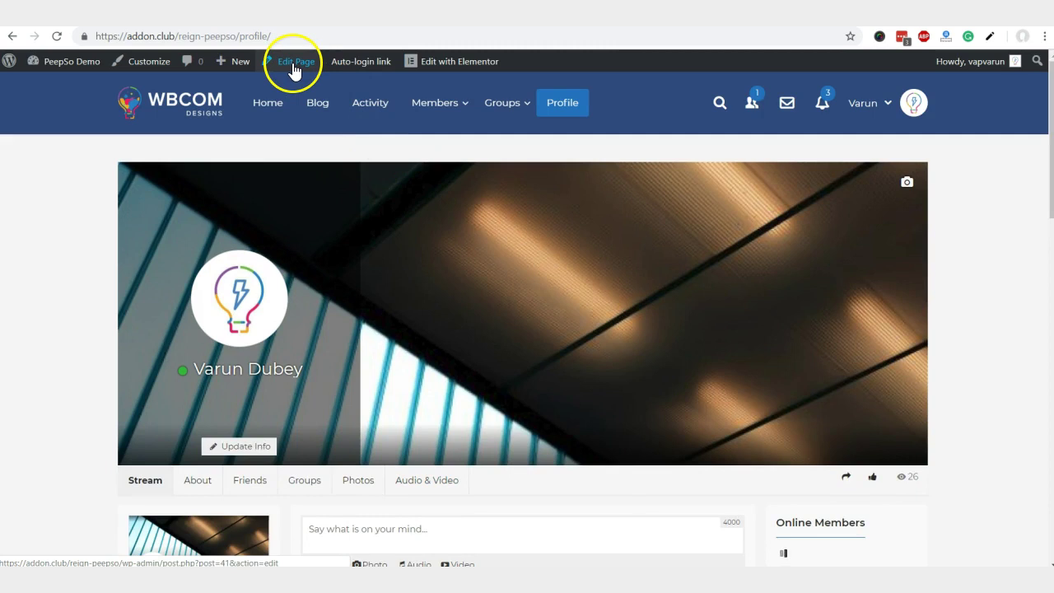
Open the User Profile page for editing and choose PeepSo Layout as its template
{"action": "left_click", "coordinate": [297, 67]}
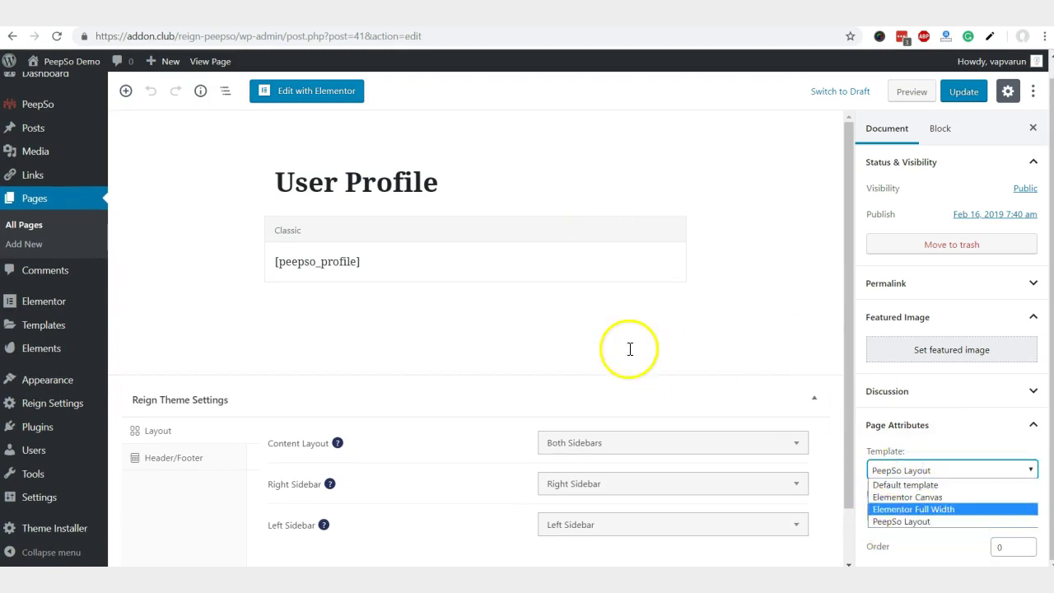
{"action": "left_click", "coordinate": [919, 523]}
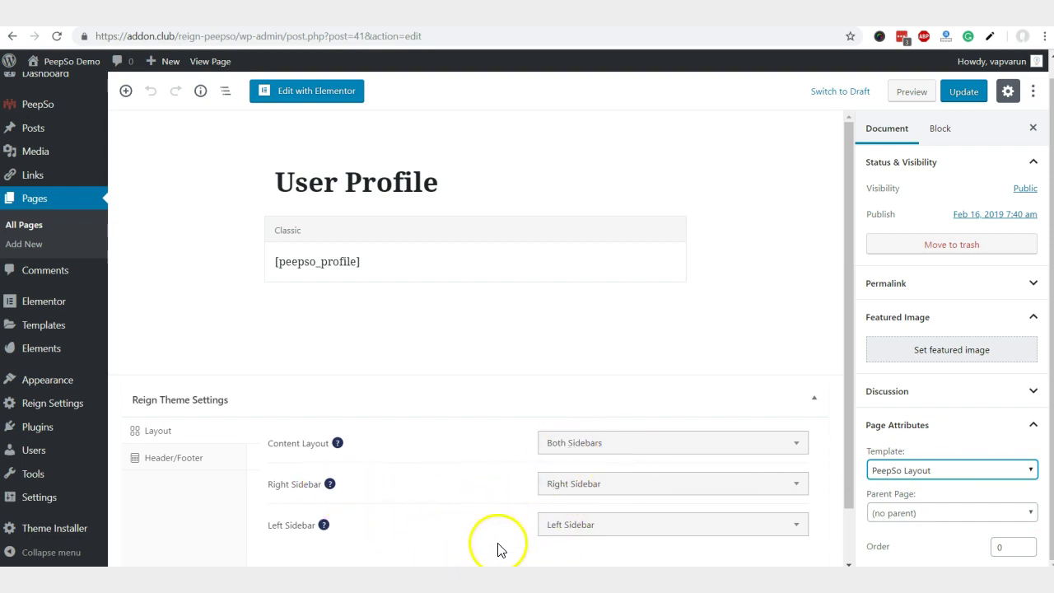
{"action": "scroll", "coordinate": [930, 502], "scroll_direction": "up", "scroll_amount": 1}
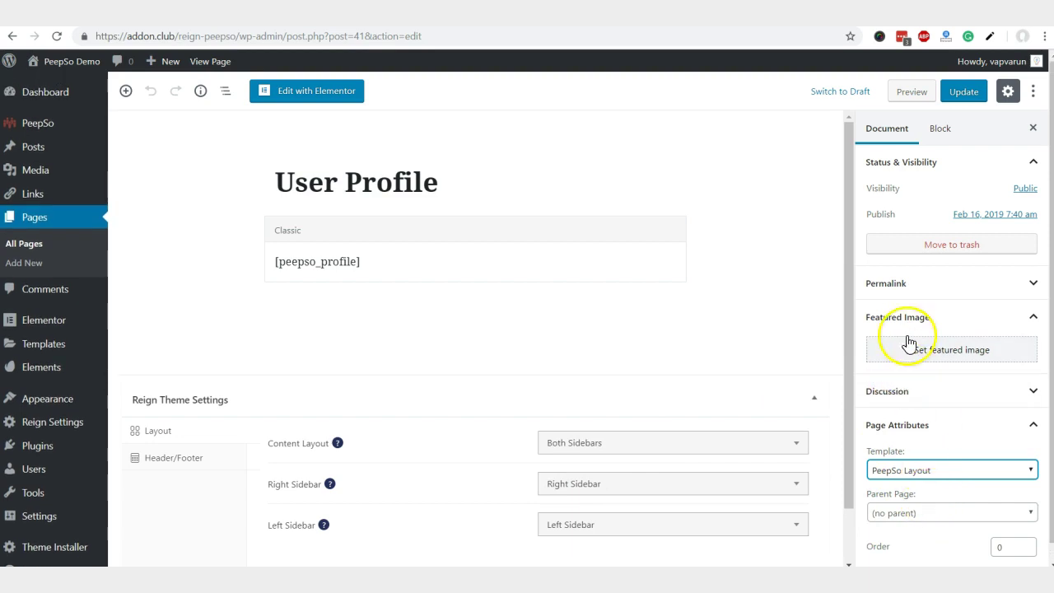
View the live version of the User Profile page and look over its cover header and content
{"action": "left_click", "coordinate": [199, 65]}
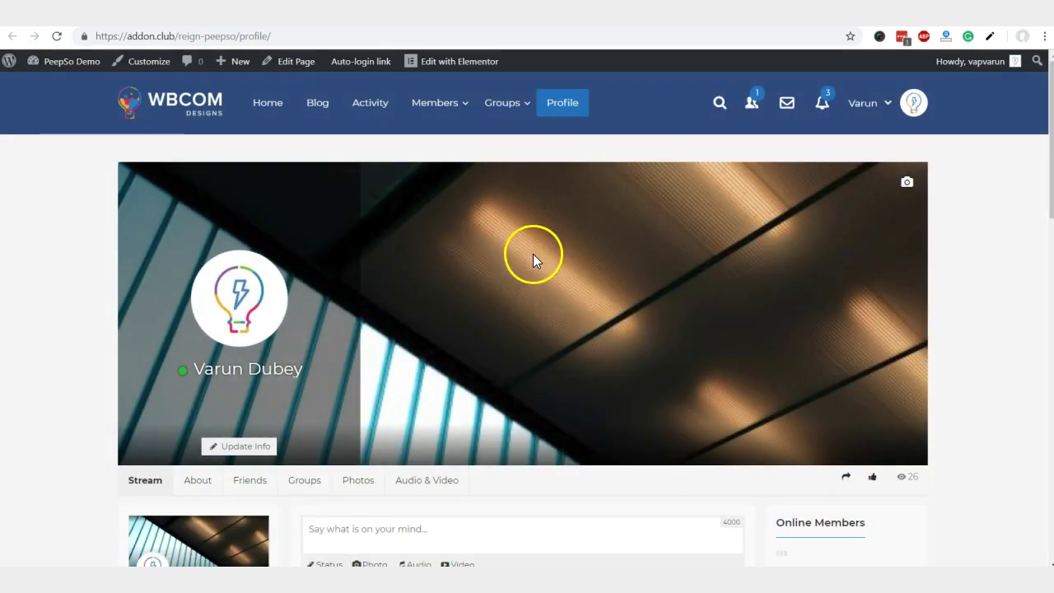
{"action": "scroll", "coordinate": [640, 334], "scroll_direction": "down", "scroll_amount": 3}
{"action": "scroll", "coordinate": [637, 326], "scroll_direction": "up", "scroll_amount": 3}
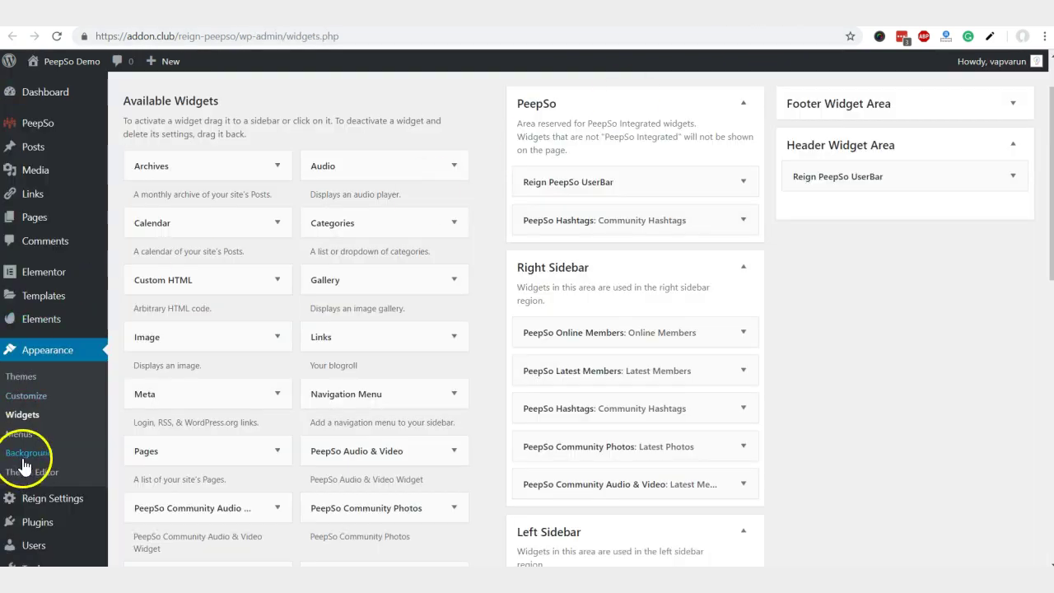
Open the PeepSo Layout Management options in the Reign theme's PeepSo settings
{"action": "scroll", "coordinate": [37, 437], "scroll_direction": "down", "scroll_amount": 3}
{"action": "mouse_move", "coordinate": [47, 415]}
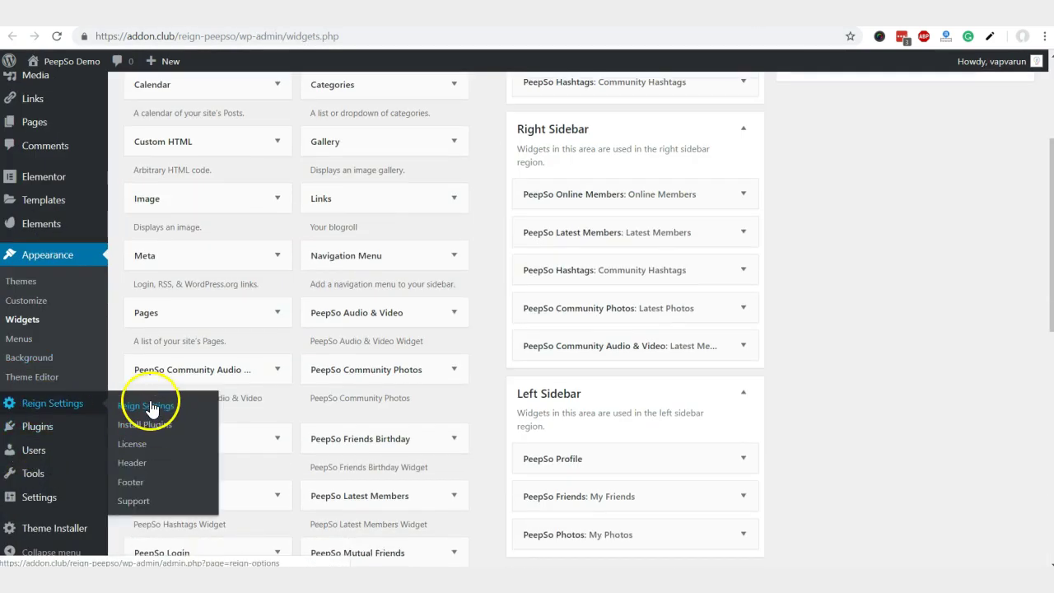
{"action": "left_click", "coordinate": [153, 405]}
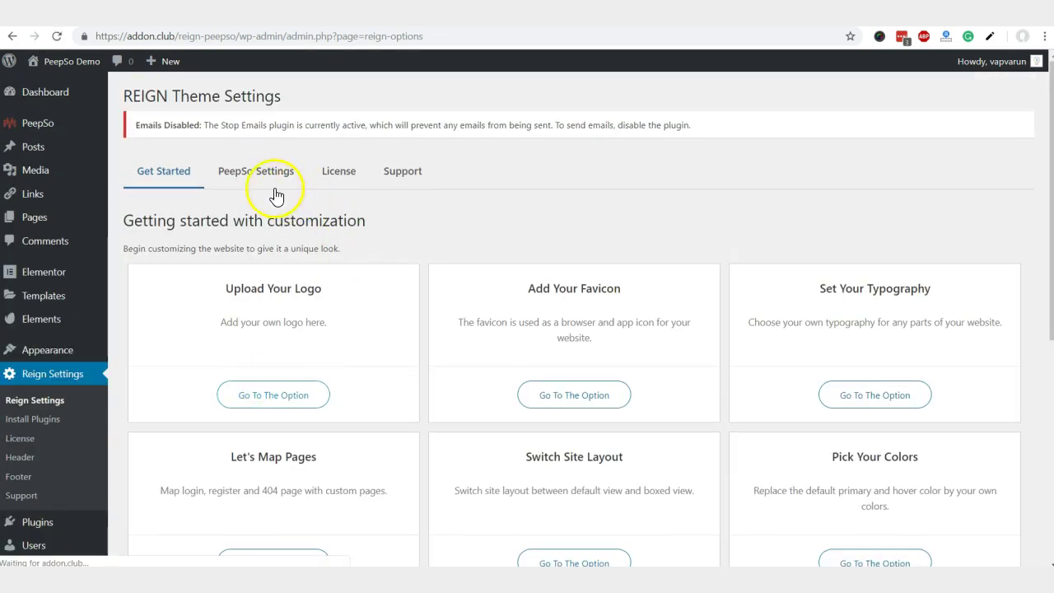
{"action": "left_click", "coordinate": [256, 169]}
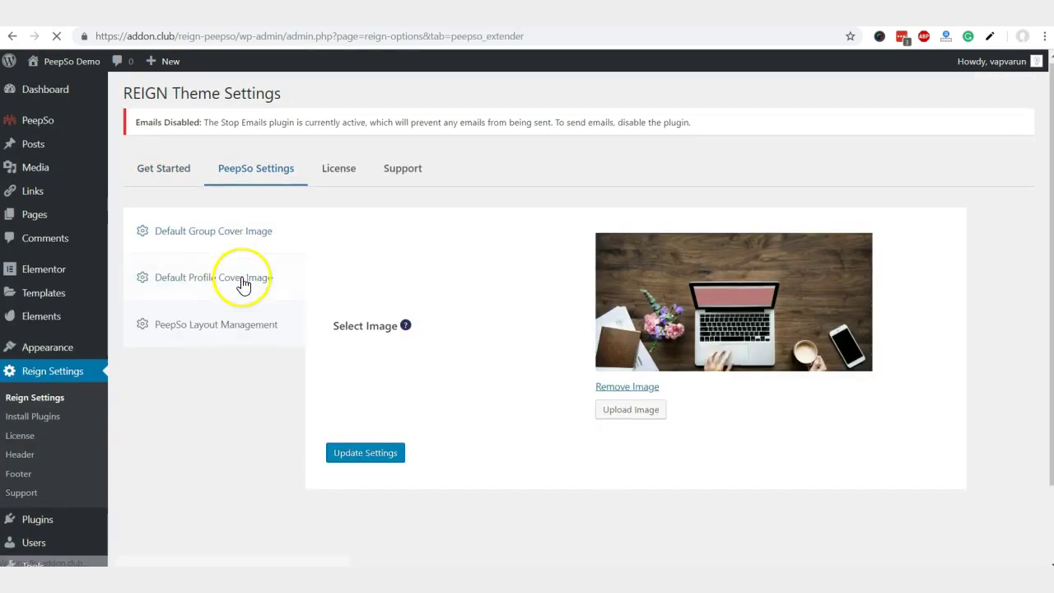
{"action": "scroll", "coordinate": [239, 234], "scroll_direction": "down", "scroll_amount": 1}
{"action": "left_click", "coordinate": [199, 262]}
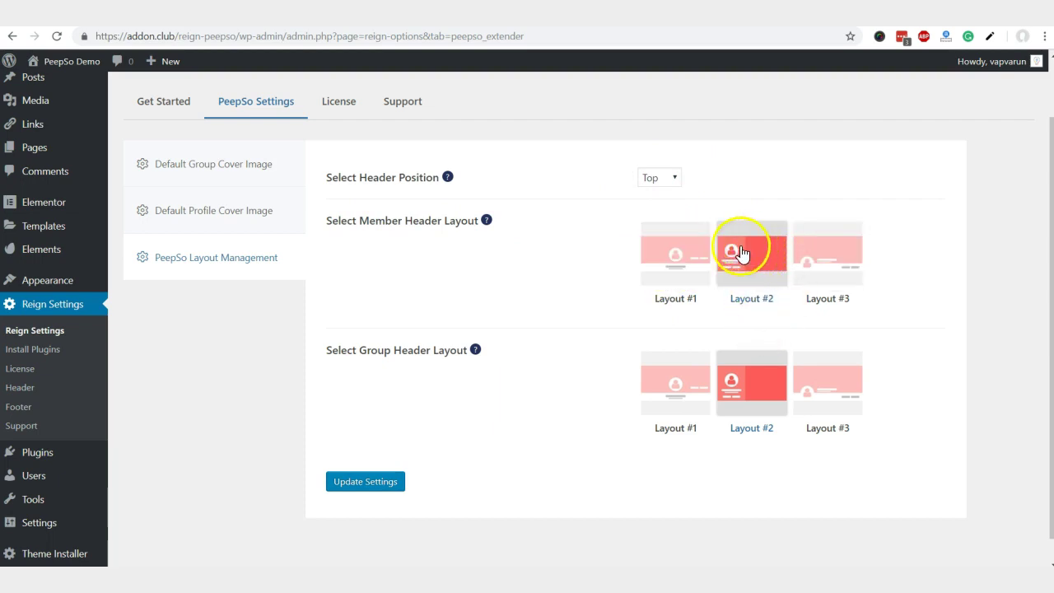
Choose Layout #1 as the member header layout, then reload the live profile page and look over its header
{"action": "left_click", "coordinate": [671, 265]}
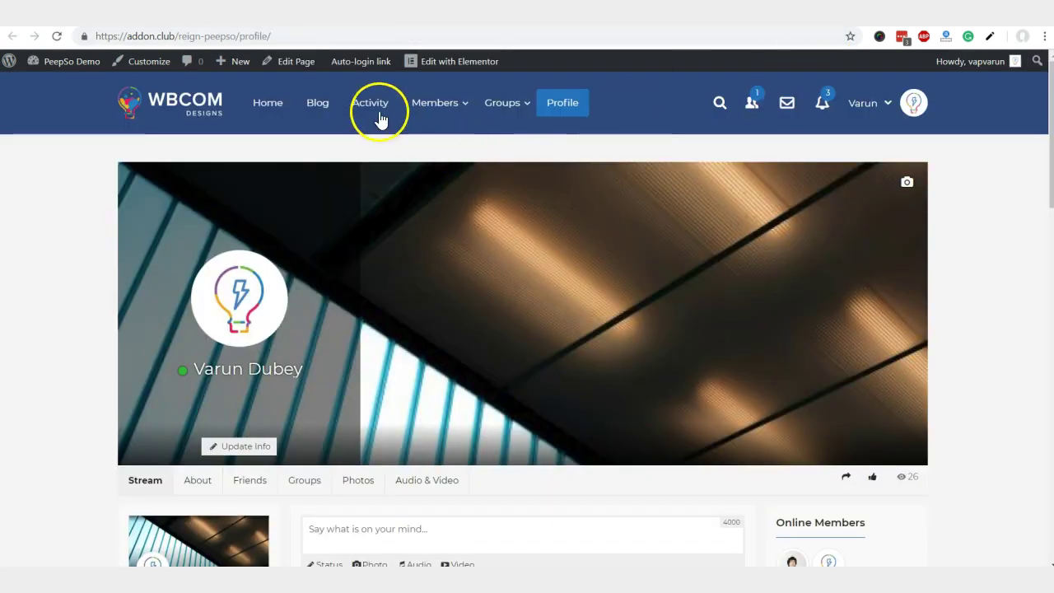
{"action": "scroll", "coordinate": [332, 273], "scroll_direction": "down", "scroll_amount": 3}
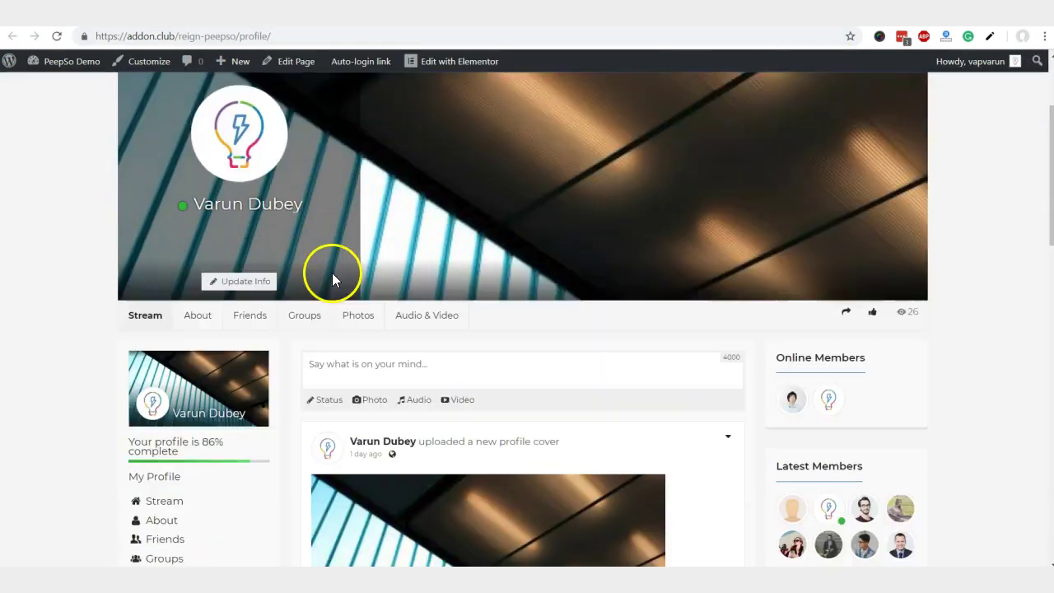
{"action": "right_click", "coordinate": [68, 183]}
{"action": "left_click", "coordinate": [88, 221]}
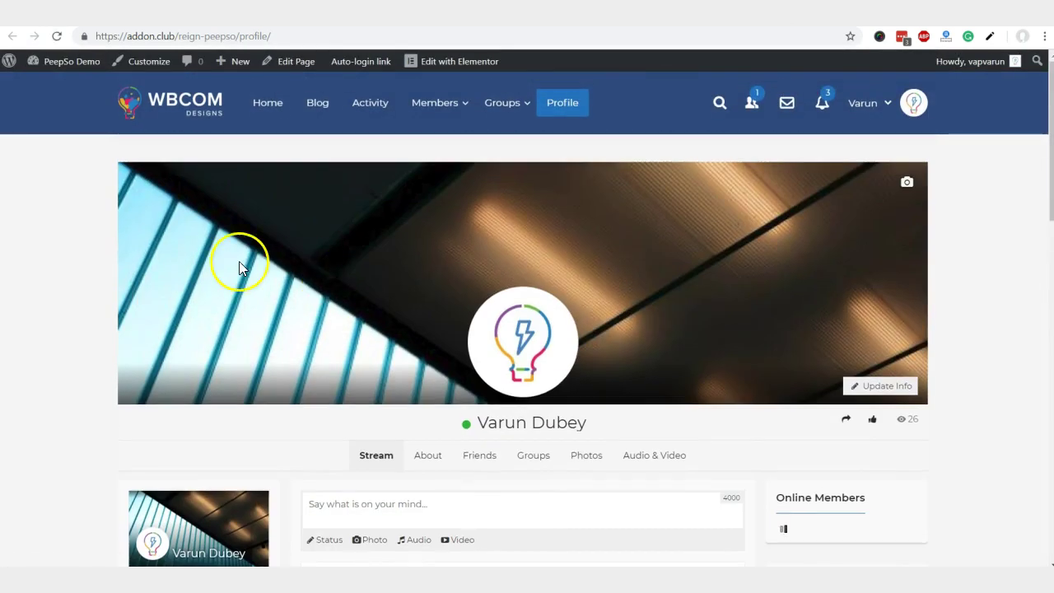
{"action": "scroll", "coordinate": [664, 322], "scroll_direction": "down", "scroll_amount": 2}
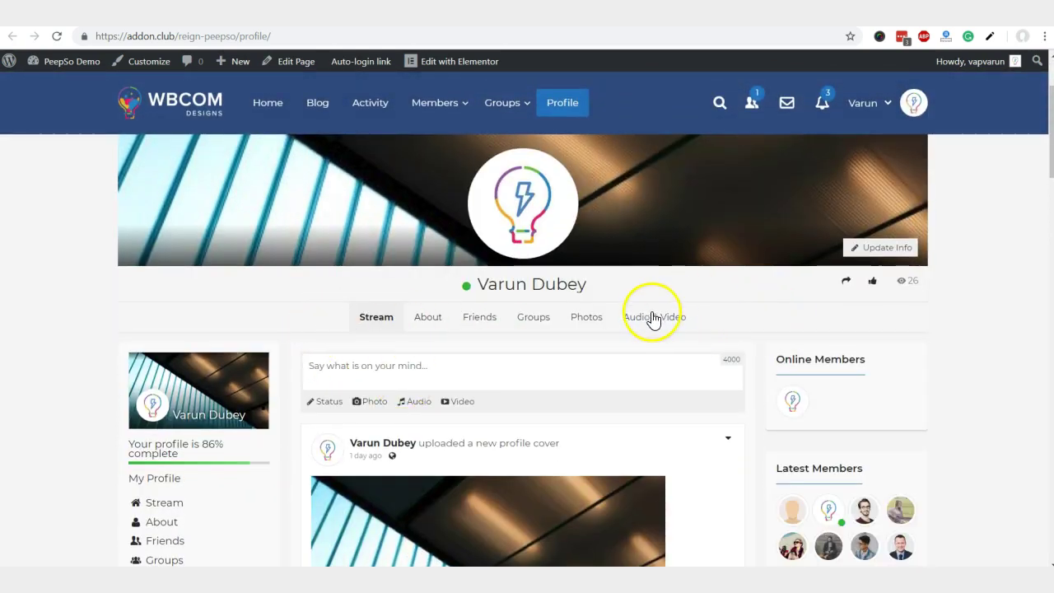
{"action": "scroll", "coordinate": [463, 242], "scroll_direction": "down", "scroll_amount": 2}
{"action": "scroll", "coordinate": [415, 288], "scroll_direction": "up", "scroll_amount": 4}
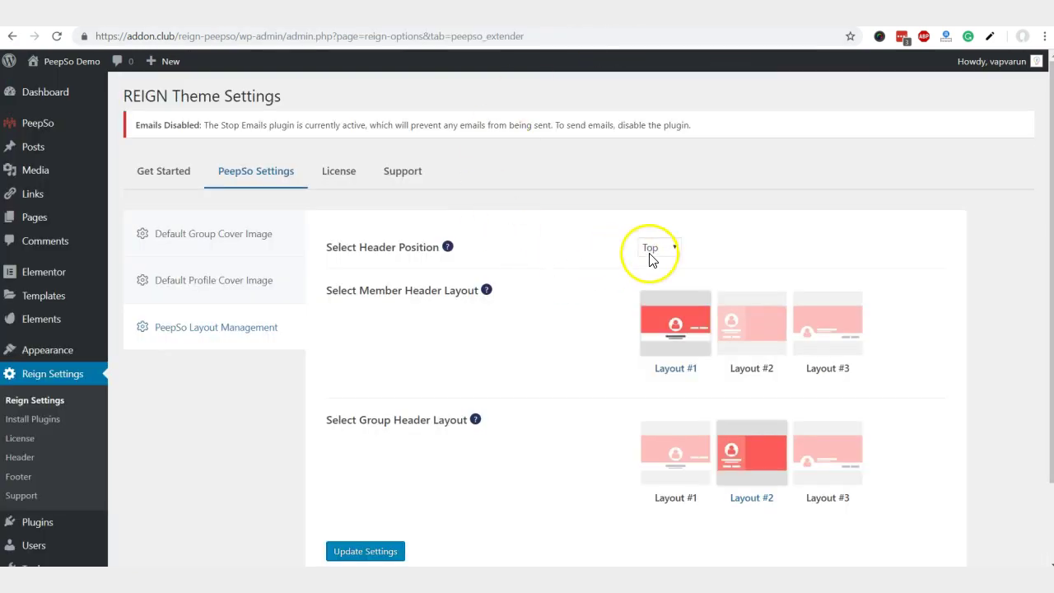
Set the header position to Inside and save the PeepSo layout settings
{"action": "left_click", "coordinate": [650, 248]}
{"action": "scroll", "coordinate": [551, 281], "scroll_direction": "down", "scroll_amount": 1}
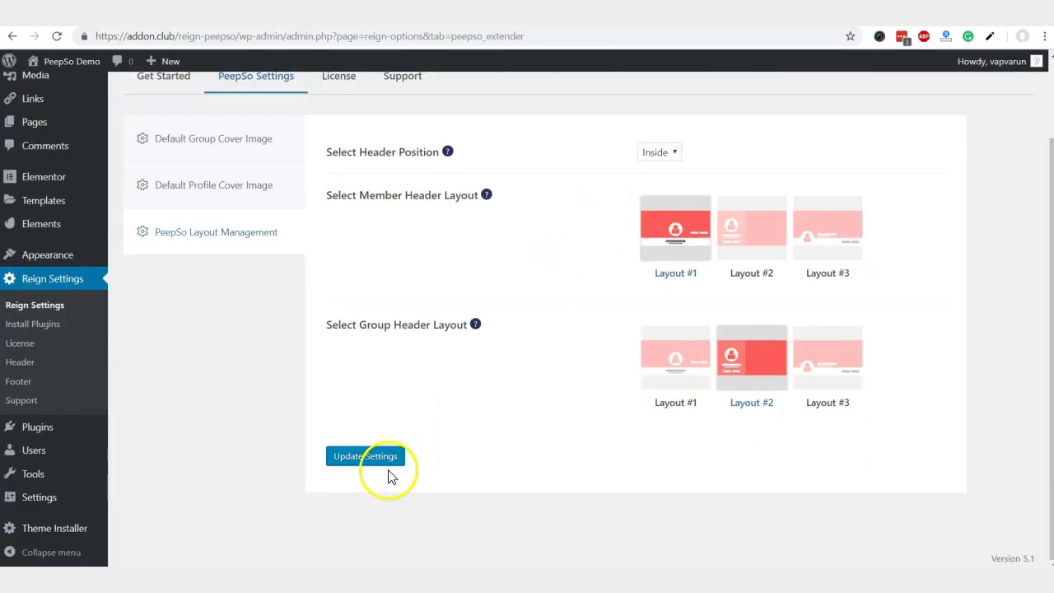
{"action": "left_click", "coordinate": [390, 460]}
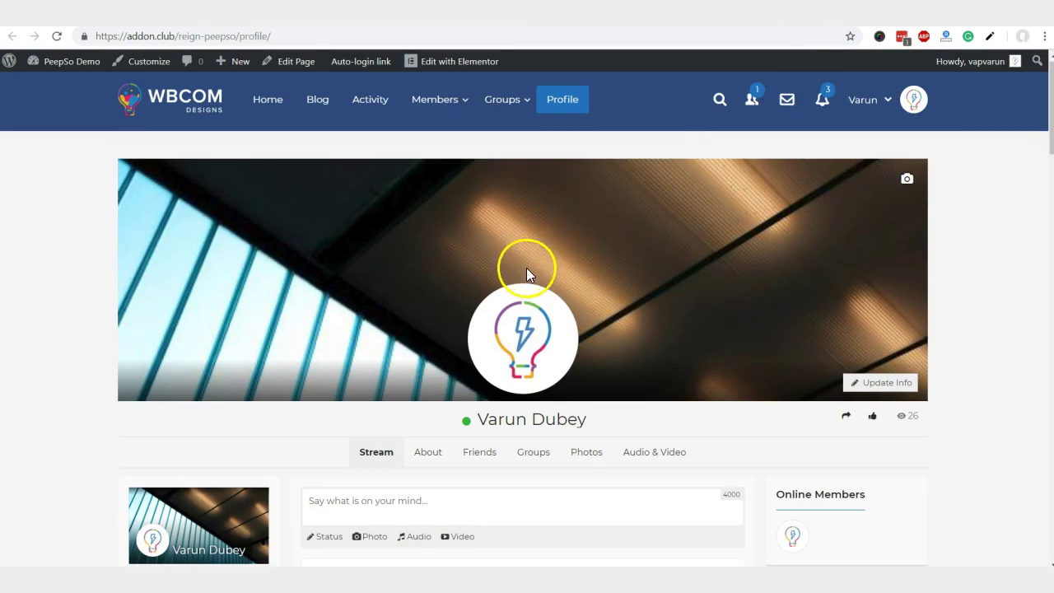
Reload the live profile page and examine where the cover header sits relative to the sidebars
{"action": "scroll", "coordinate": [527, 271], "scroll_direction": "down", "scroll_amount": 3}
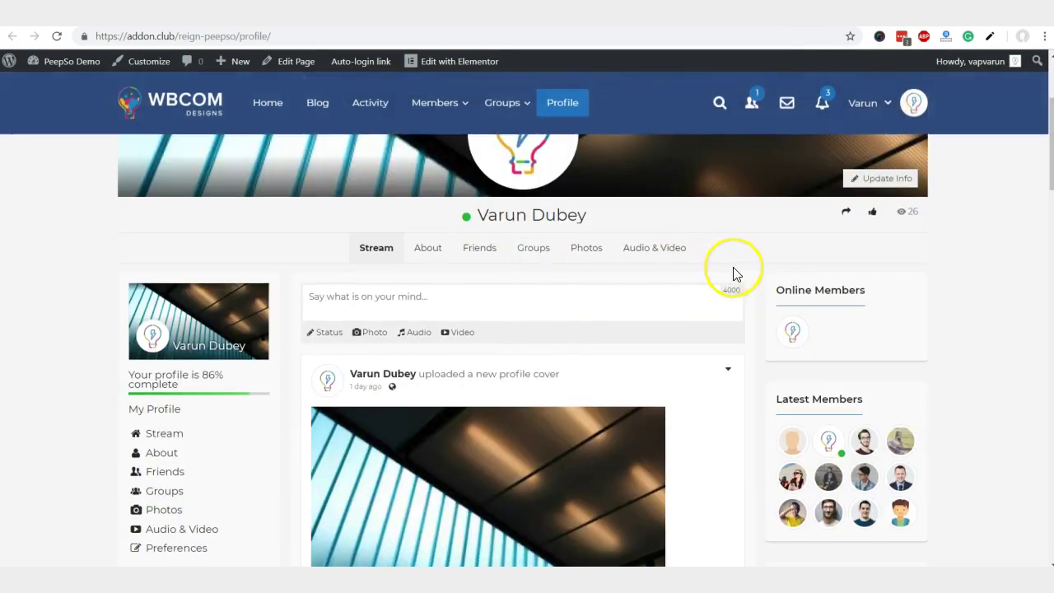
{"action": "right_click", "coordinate": [943, 259]}
{"action": "left_click", "coordinate": [943, 300]}
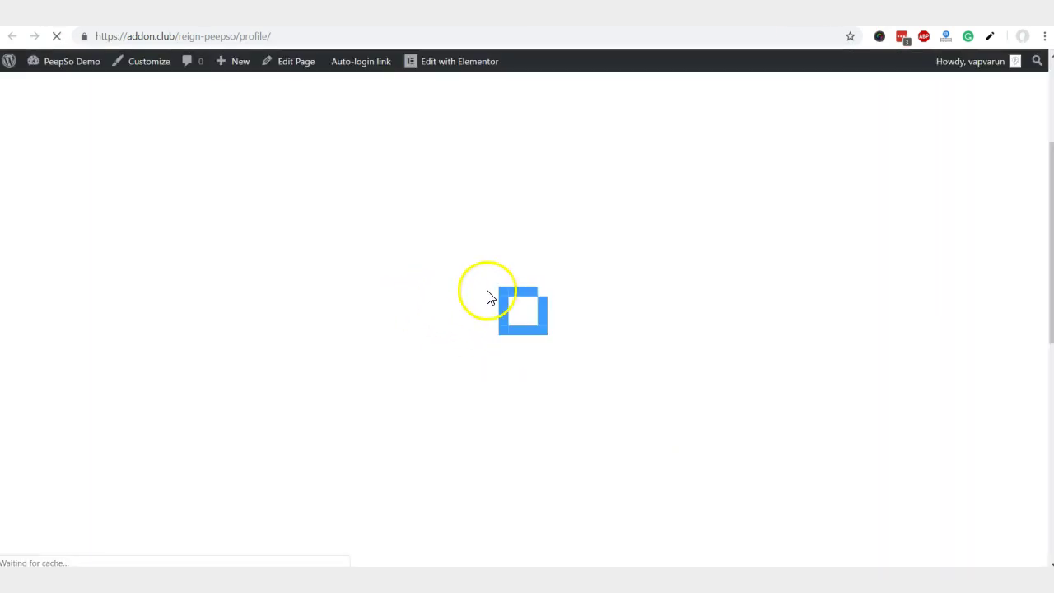
{"action": "scroll", "coordinate": [404, 242], "scroll_direction": "up", "scroll_amount": 3}
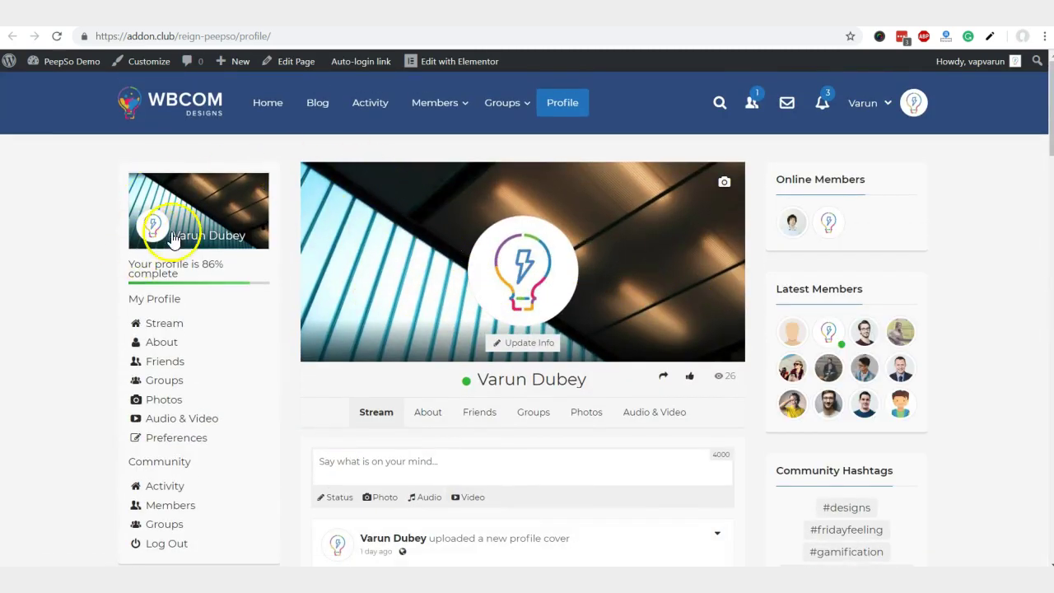
{"action": "scroll", "coordinate": [191, 307], "scroll_direction": "down", "scroll_amount": 1}
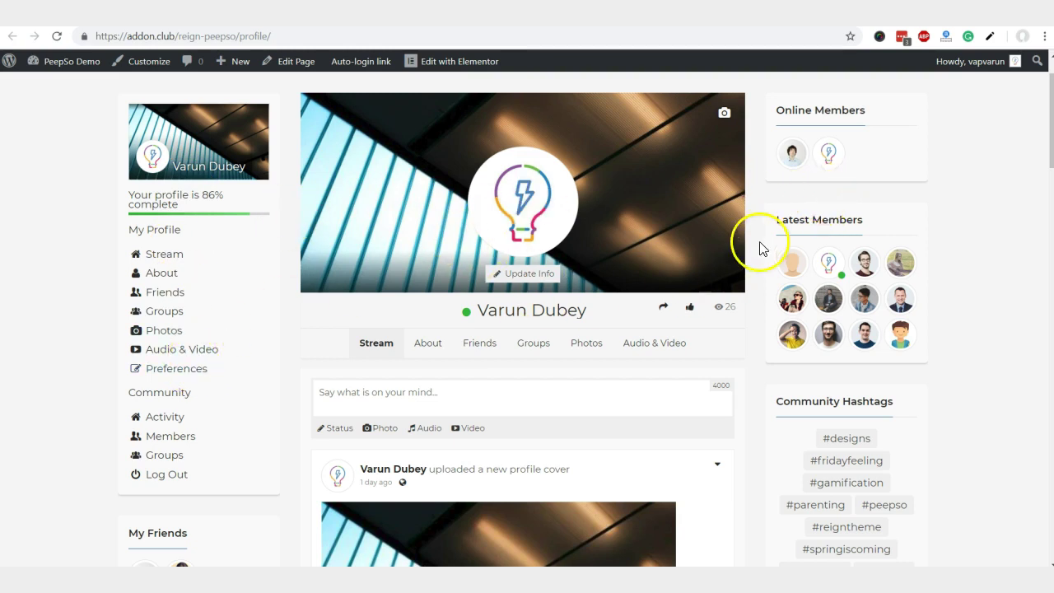
{"action": "scroll", "coordinate": [598, 367], "scroll_direction": "up", "scroll_amount": 1}
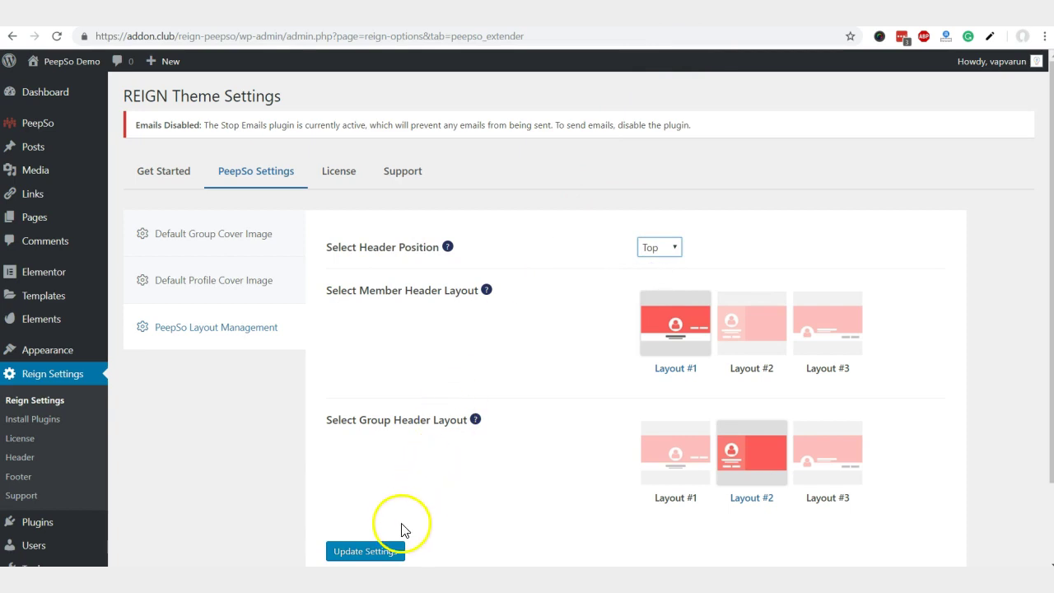
Set the header position back to Top, save the settings and check the refreshed profile page
{"action": "left_click", "coordinate": [384, 552]}
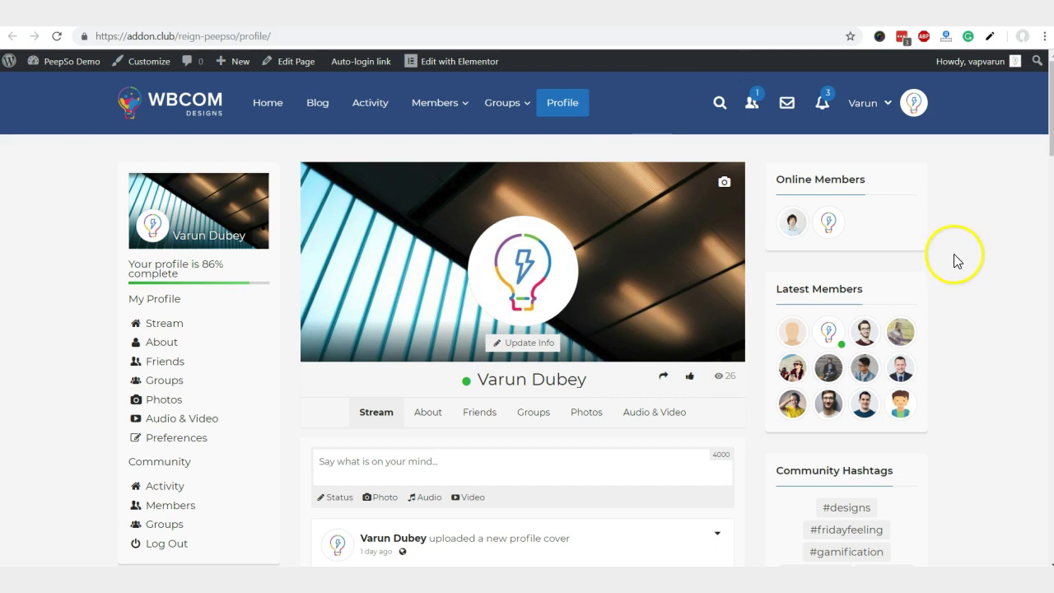
{"action": "key", "text": "F5"}
{"action": "scroll", "coordinate": [771, 268], "scroll_direction": "down", "scroll_amount": 2}
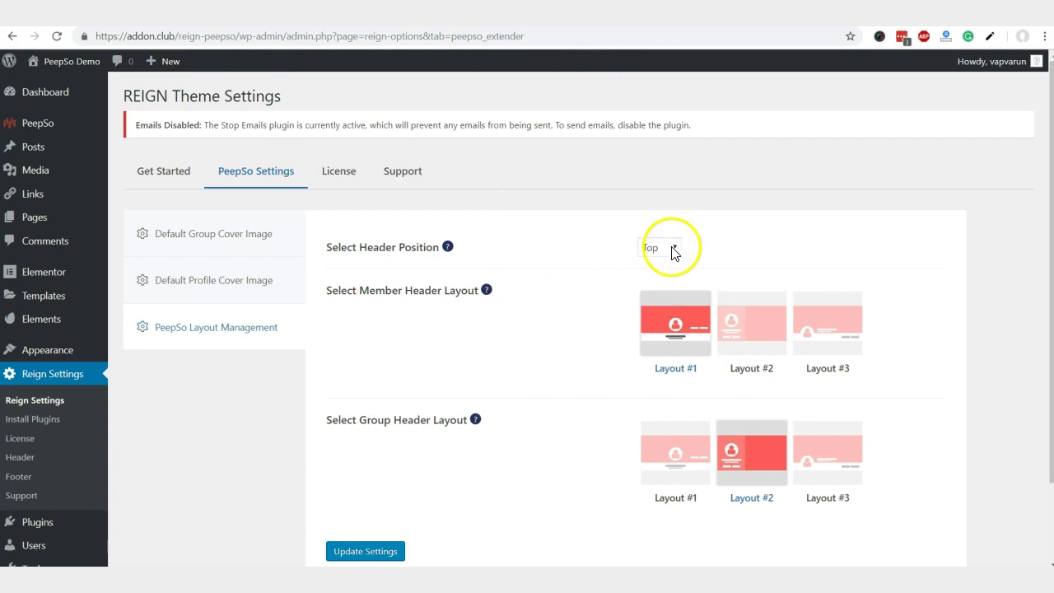
Choose Layout #3 as the group header layout and save the settings
{"action": "scroll", "coordinate": [469, 357], "scroll_direction": "down", "scroll_amount": 2}
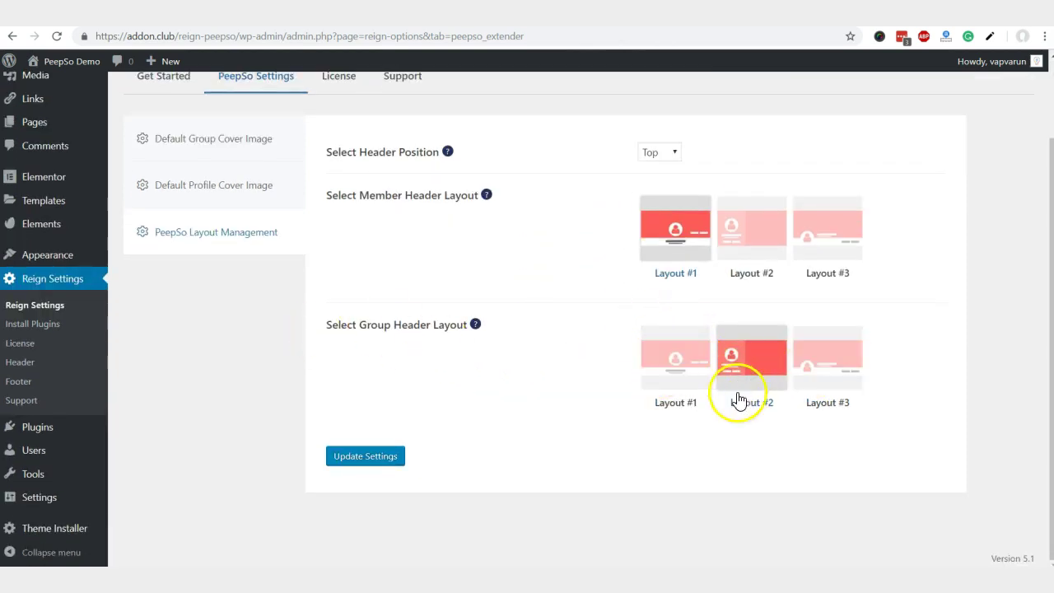
{"action": "left_click", "coordinate": [836, 370]}
{"action": "left_click", "coordinate": [339, 460]}
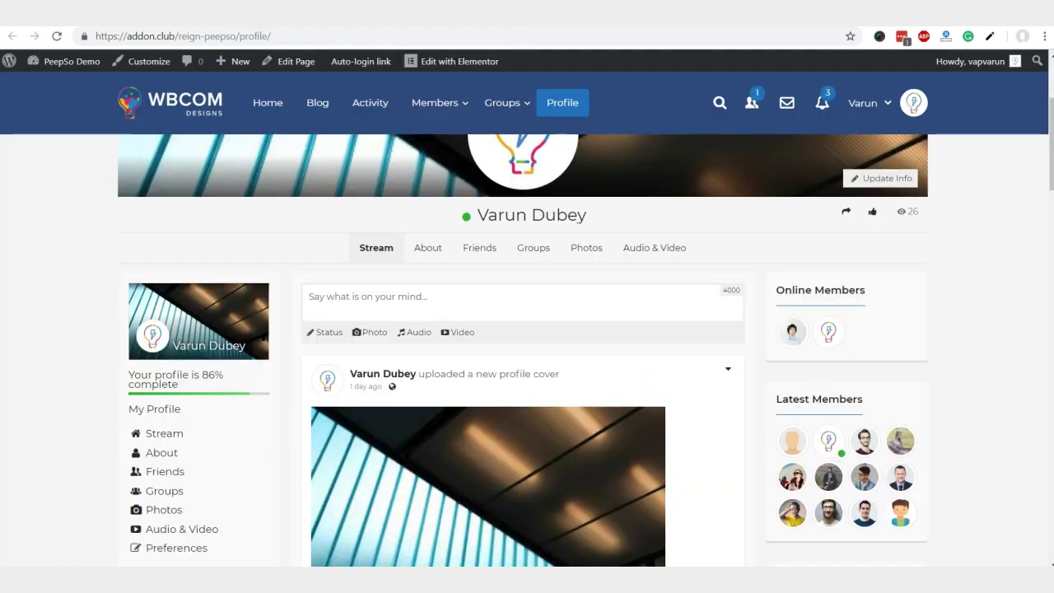
Open the Single Group page on the live site and look over its header layout
{"action": "mouse_move", "coordinate": [504, 103]}
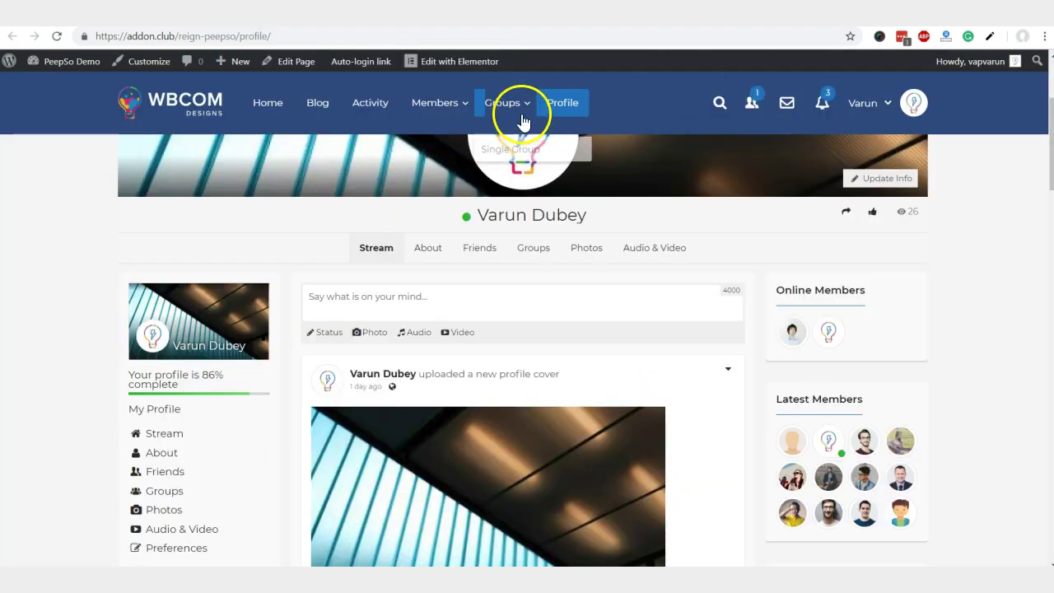
{"action": "left_click", "coordinate": [492, 147]}
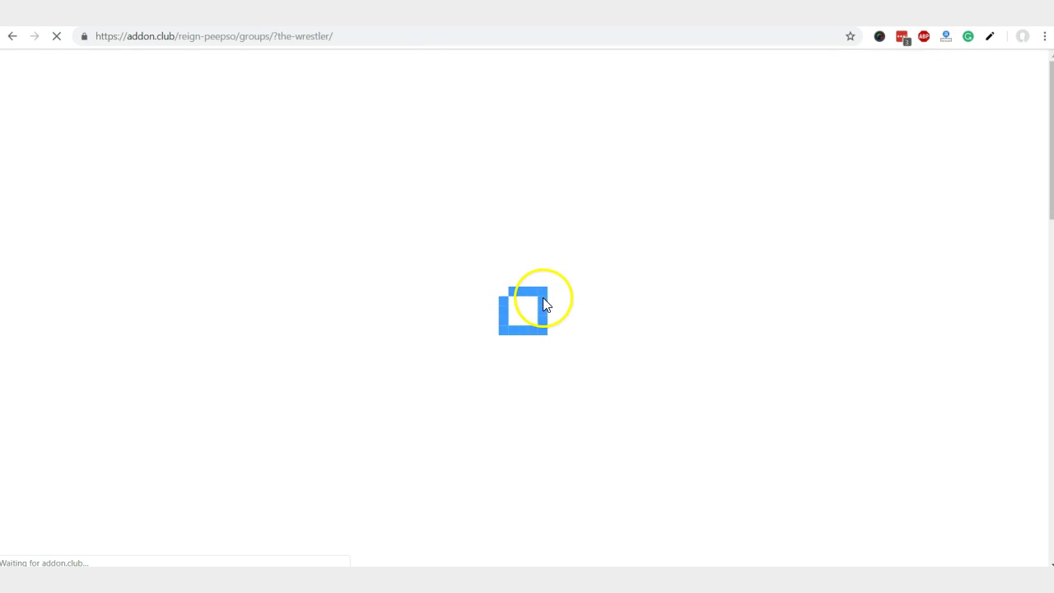
{"action": "scroll", "coordinate": [329, 296], "scroll_direction": "down", "scroll_amount": 3}
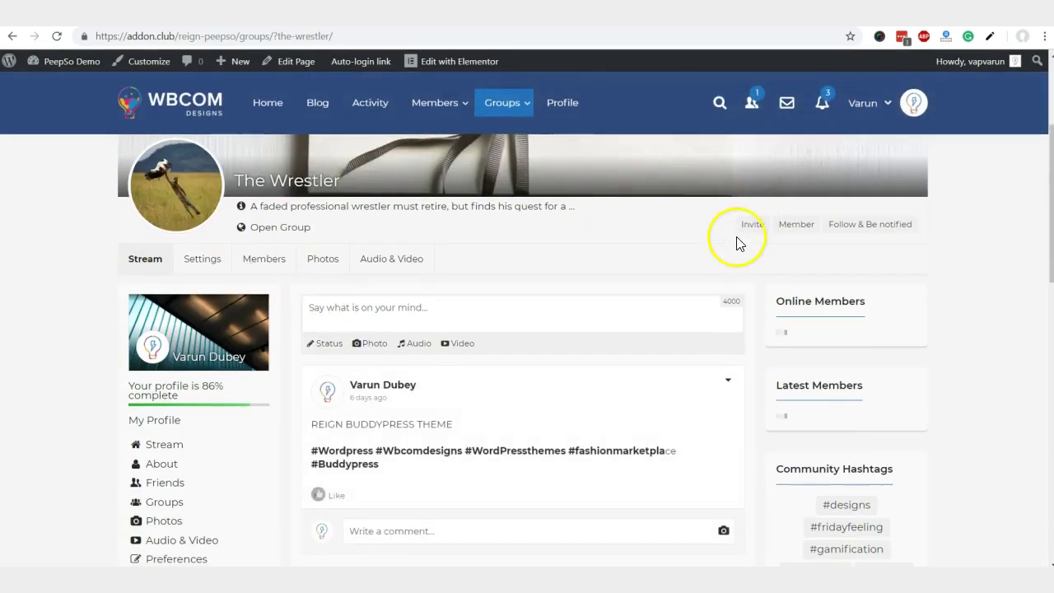
{"action": "scroll", "coordinate": [400, 255], "scroll_direction": "up", "scroll_amount": 3}
{"action": "scroll", "coordinate": [517, 269], "scroll_direction": "down", "scroll_amount": 3}
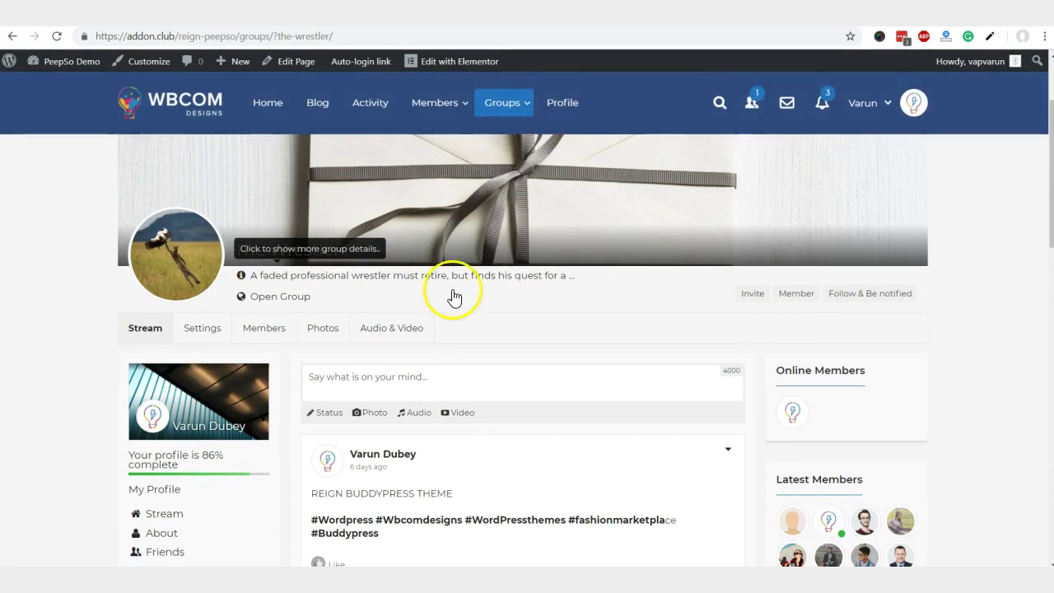